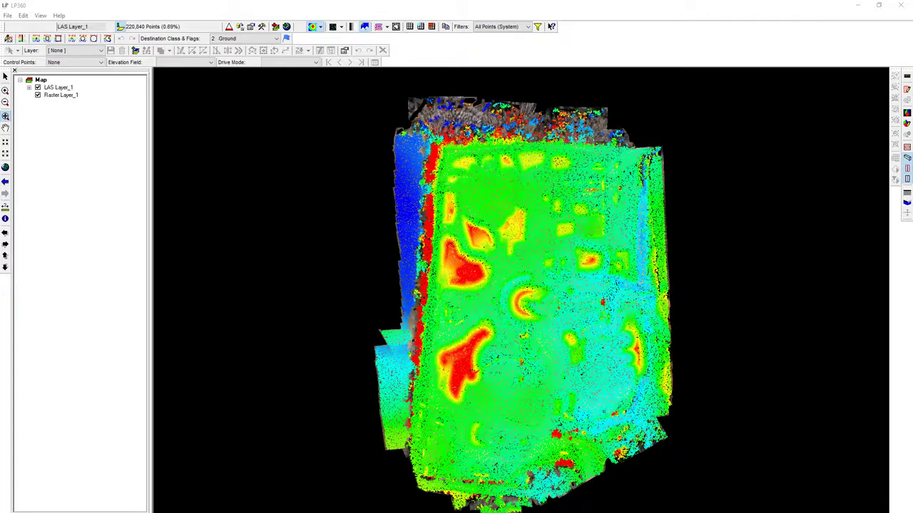
- Display the LAS layer as a TIN surface instead of individual points
{"action": "left_click", "coordinate": [67, 84]}
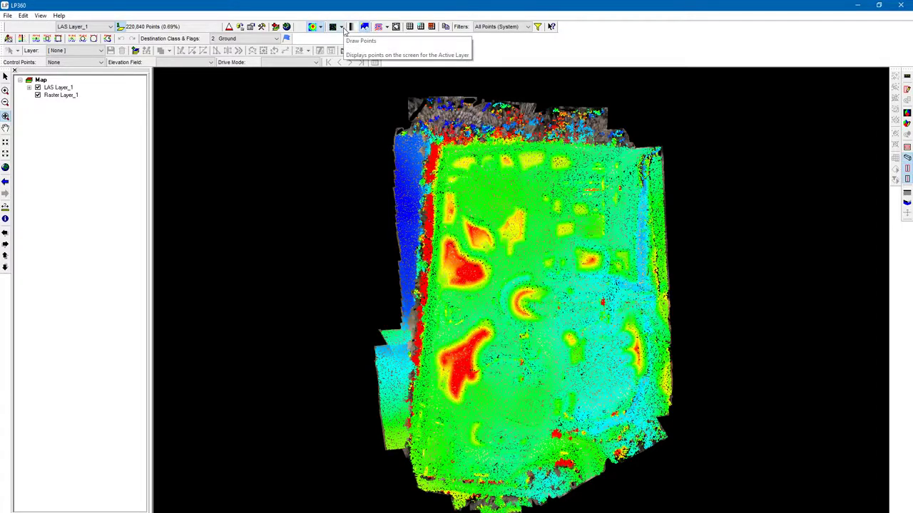
{"action": "left_click", "coordinate": [342, 27]}
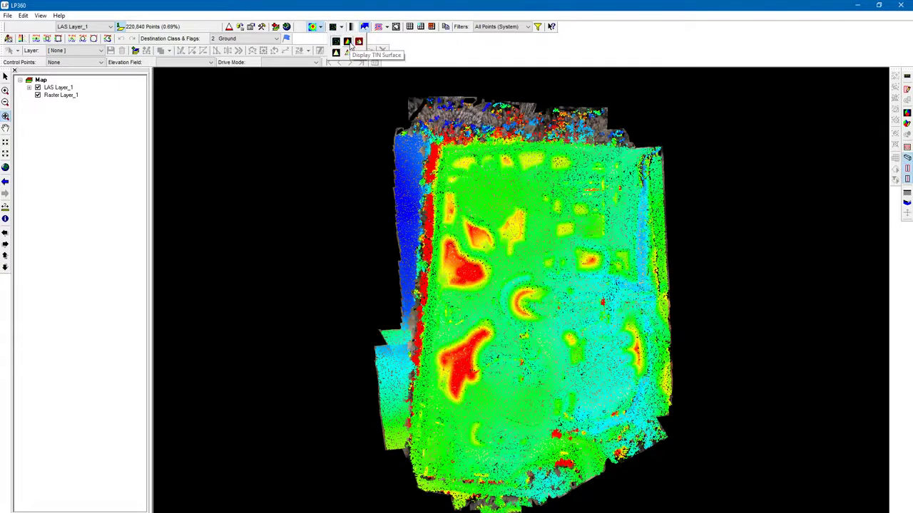
{"action": "left_click", "coordinate": [348, 43]}
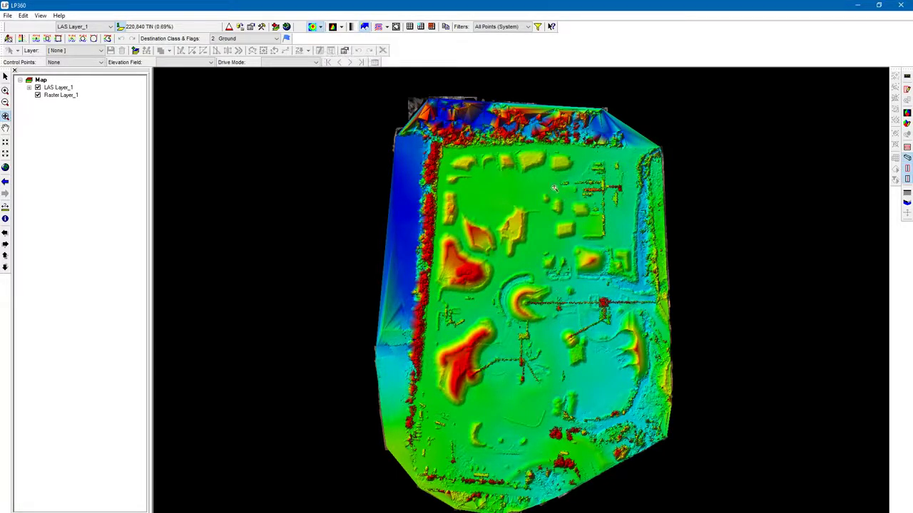
- Examine the shaded TIN relief of the stockpiles, from the whole site to close detail of the small isolated mound
{"action": "scroll", "coordinate": [545, 182], "scroll_direction": "up", "scroll_amount": 3}
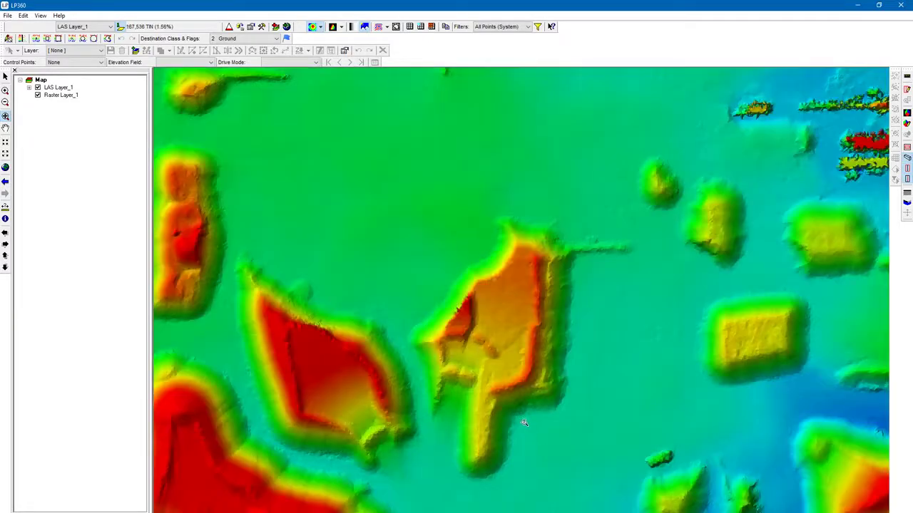
{"action": "scroll", "coordinate": [526, 425], "scroll_direction": "up", "scroll_amount": 2}
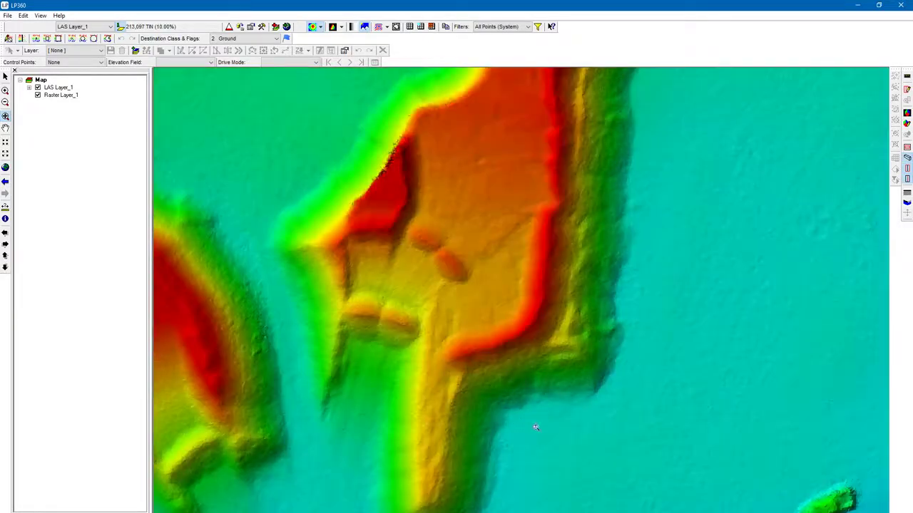
{"action": "scroll", "coordinate": [463, 228], "scroll_direction": "down", "scroll_amount": 5}
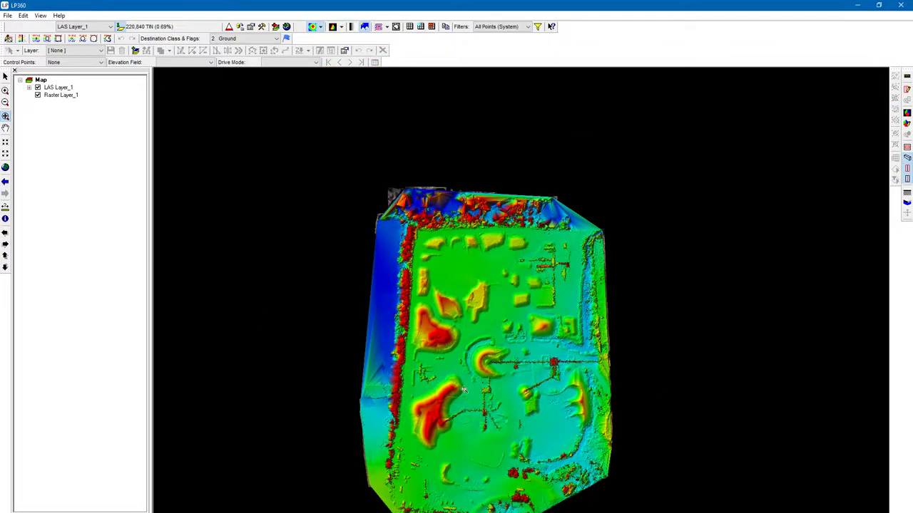
{"action": "scroll", "coordinate": [503, 255], "scroll_direction": "up", "scroll_amount": 5}
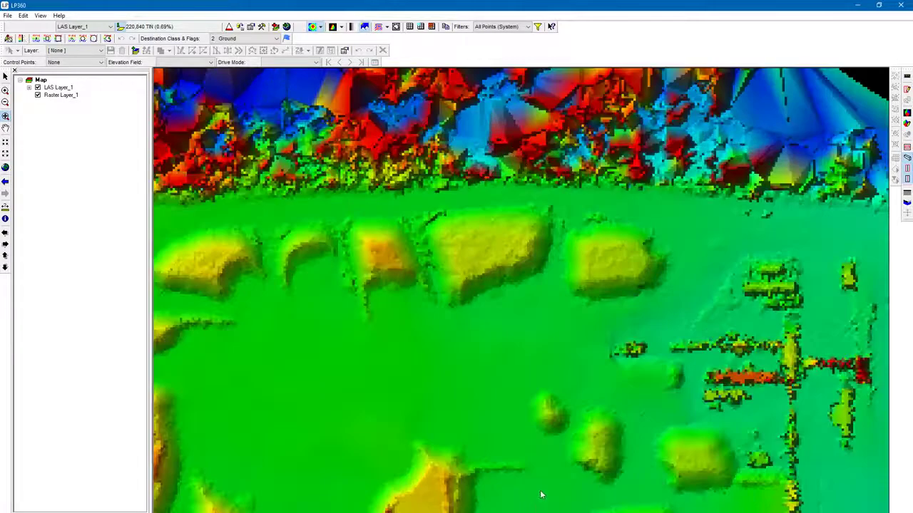
{"action": "scroll", "coordinate": [549, 470], "scroll_direction": "up", "scroll_amount": 3}
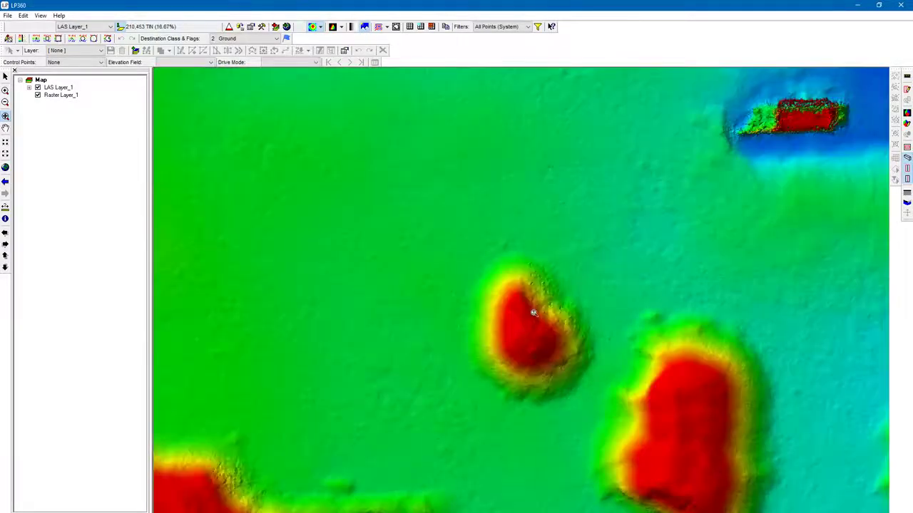
{"action": "scroll", "coordinate": [533, 312], "scroll_direction": "up", "scroll_amount": 2}
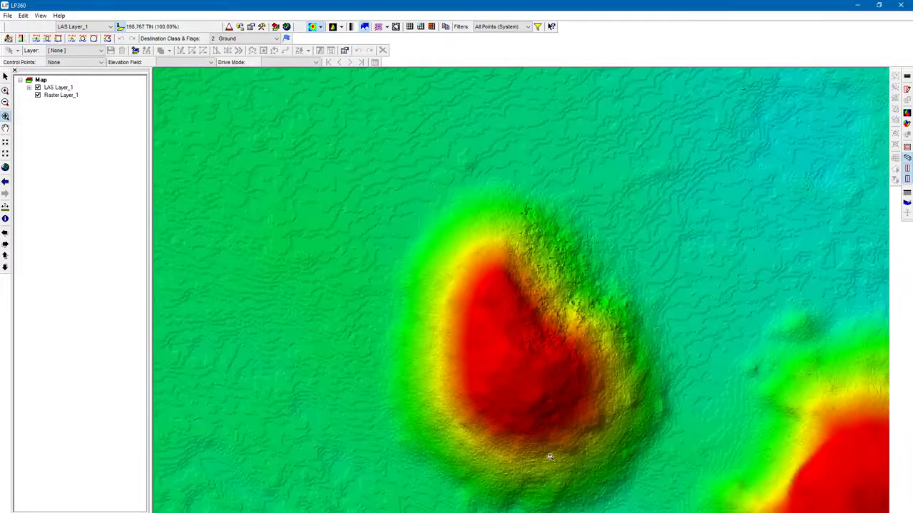
{"action": "scroll", "coordinate": [550, 457], "scroll_direction": "up", "scroll_amount": 2}
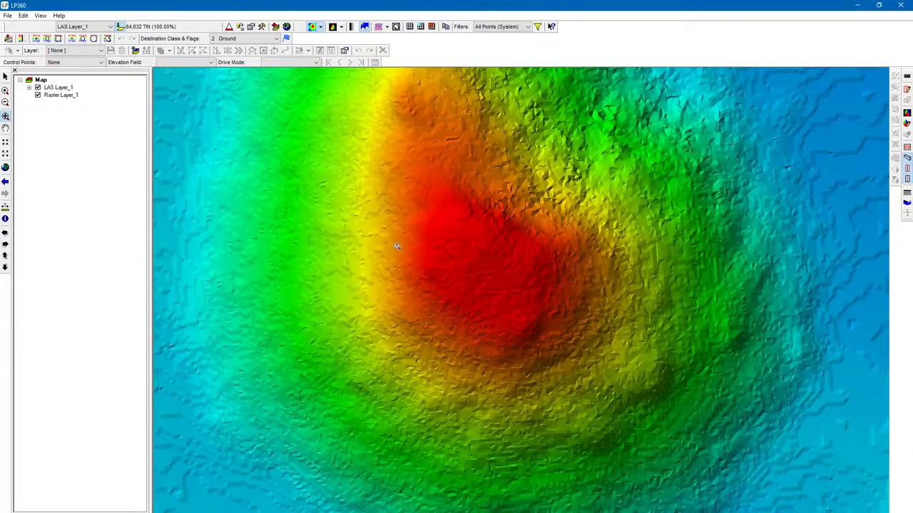
{"action": "scroll", "coordinate": [361, 179], "scroll_direction": "down", "scroll_amount": 4}
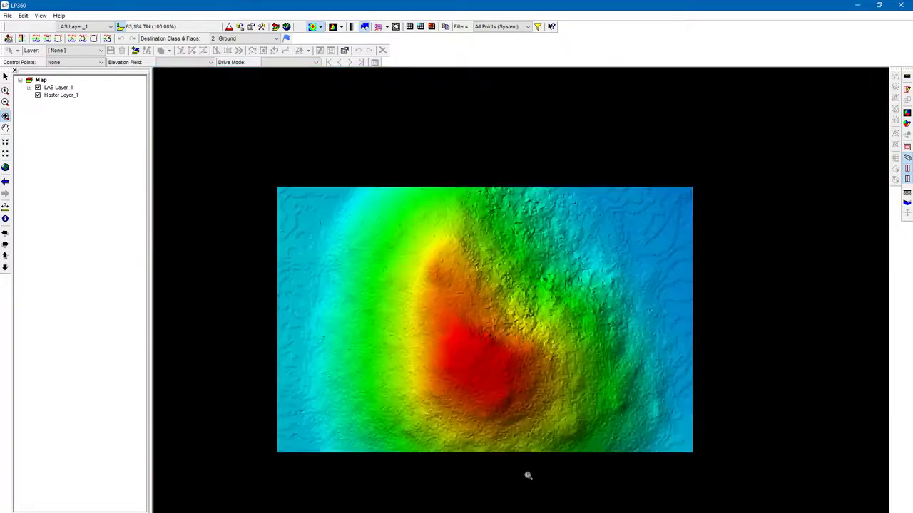
{"action": "scroll", "coordinate": [457, 418], "scroll_direction": "up", "scroll_amount": 2}
{"action": "scroll", "coordinate": [454, 407], "scroll_direction": "down", "scroll_amount": 3}
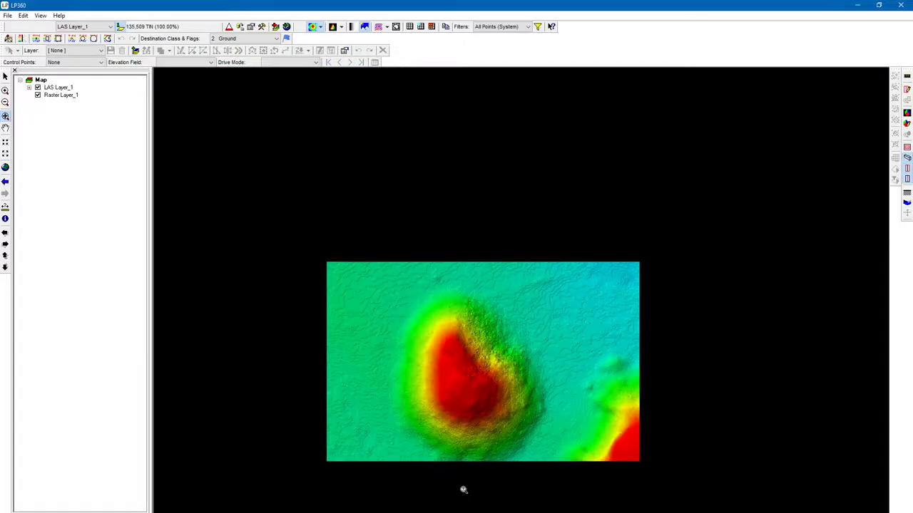
{"action": "scroll", "coordinate": [464, 490], "scroll_direction": "down", "scroll_amount": 3}
- Examine the TIN surface across the site, comparing the larger stockpiles with the conveyor structures around them
{"action": "scroll", "coordinate": [325, 440], "scroll_direction": "up", "scroll_amount": 5}
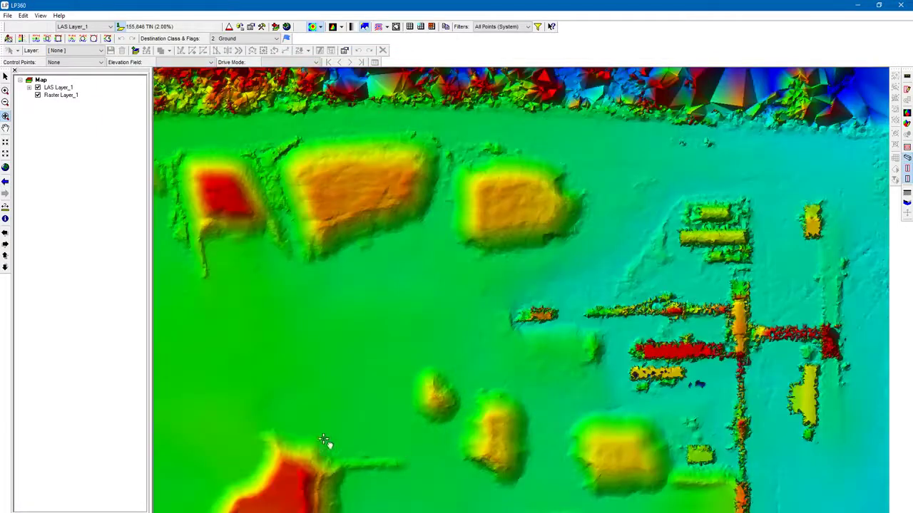
{"action": "scroll", "coordinate": [537, 347], "scroll_direction": "down", "scroll_amount": 2}
{"action": "scroll", "coordinate": [535, 331], "scroll_direction": "down", "scroll_amount": 2}
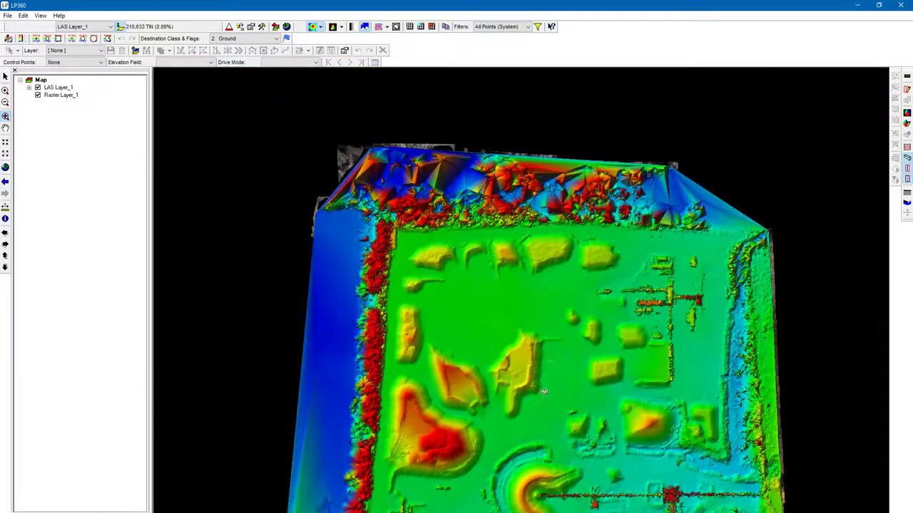
{"action": "scroll", "coordinate": [586, 296], "scroll_direction": "up", "scroll_amount": 4}
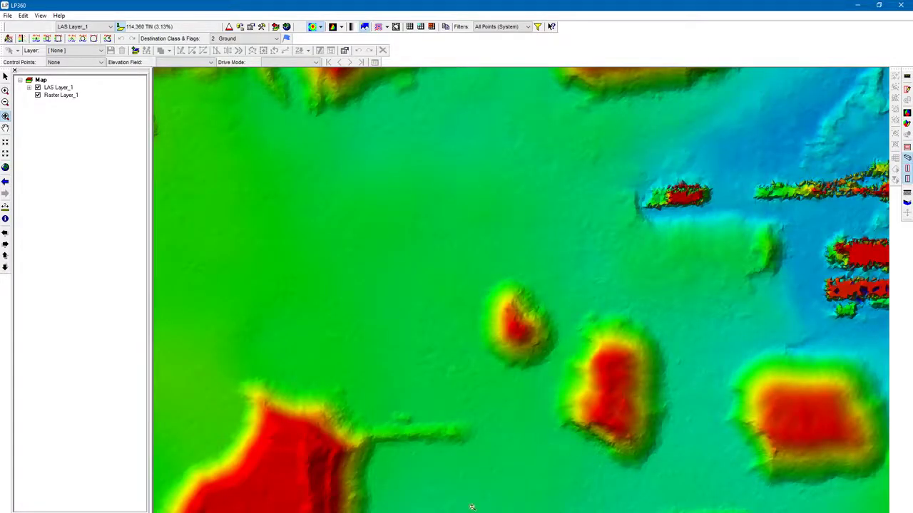
{"action": "left_click_drag", "start_coordinate": [472, 506], "coordinate": [516, 350]}
{"action": "scroll", "coordinate": [480, 389], "scroll_direction": "down", "scroll_amount": 3}
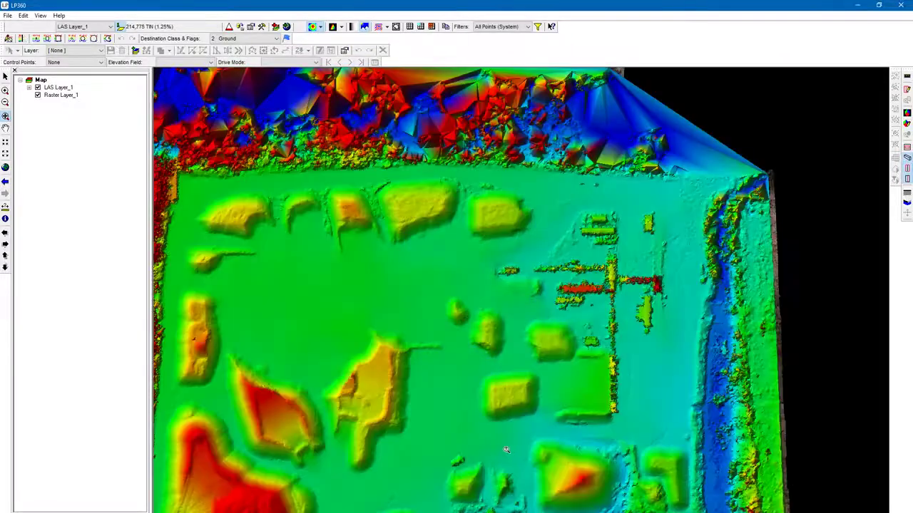
{"action": "scroll", "coordinate": [528, 437], "scroll_direction": "up", "scroll_amount": 3}
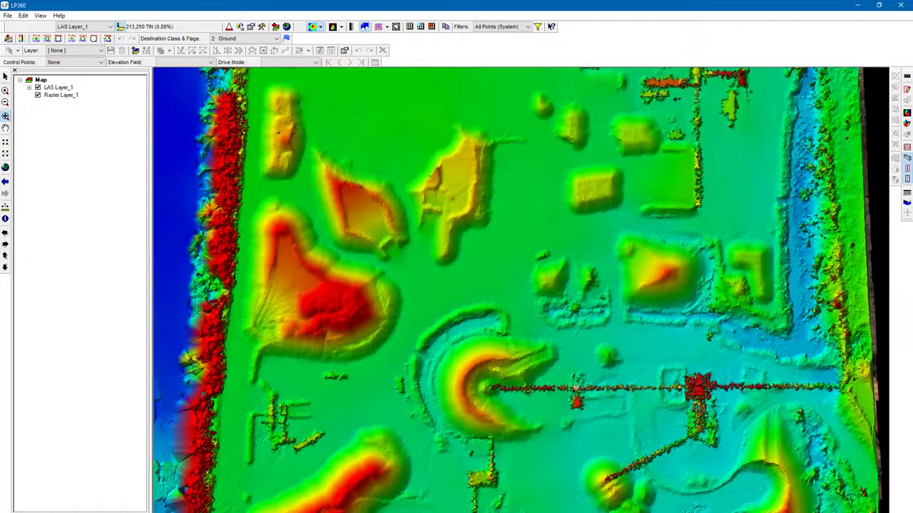
{"action": "scroll", "coordinate": [576, 388], "scroll_direction": "up", "scroll_amount": 3}
{"action": "scroll", "coordinate": [442, 376], "scroll_direction": "down", "scroll_amount": 4}
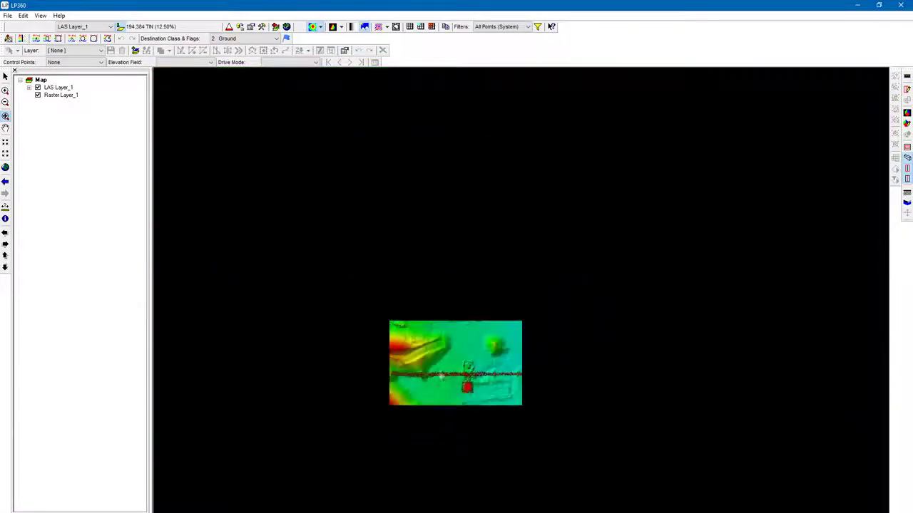
{"action": "scroll", "coordinate": [457, 421], "scroll_direction": "up", "scroll_amount": 3}
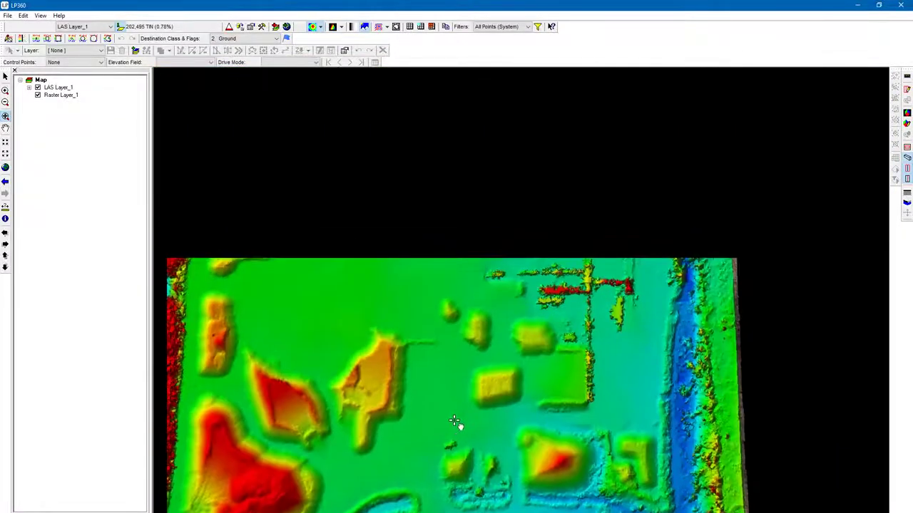
- Examine the row of piles along the site's northern edge and the rough vegetation surface beyond it
{"action": "scroll", "coordinate": [317, 211], "scroll_direction": "up", "scroll_amount": 3}
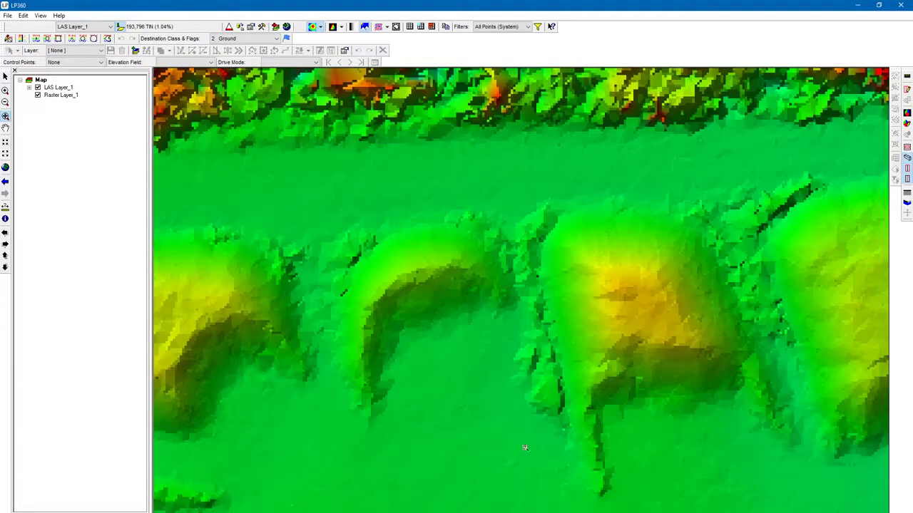
{"action": "scroll", "coordinate": [548, 327], "scroll_direction": "up", "scroll_amount": 2}
{"action": "scroll", "coordinate": [548, 325], "scroll_direction": "up", "scroll_amount": 2}
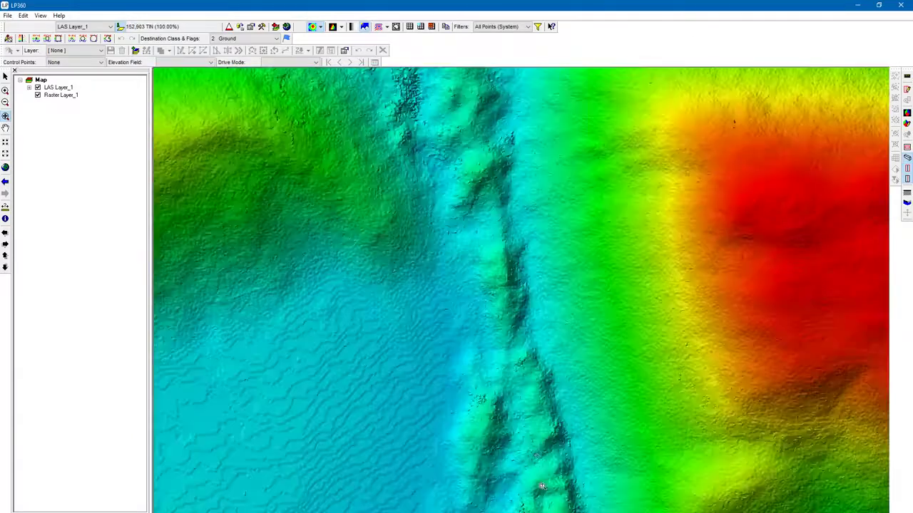
{"action": "scroll", "coordinate": [527, 363], "scroll_direction": "down", "scroll_amount": 5}
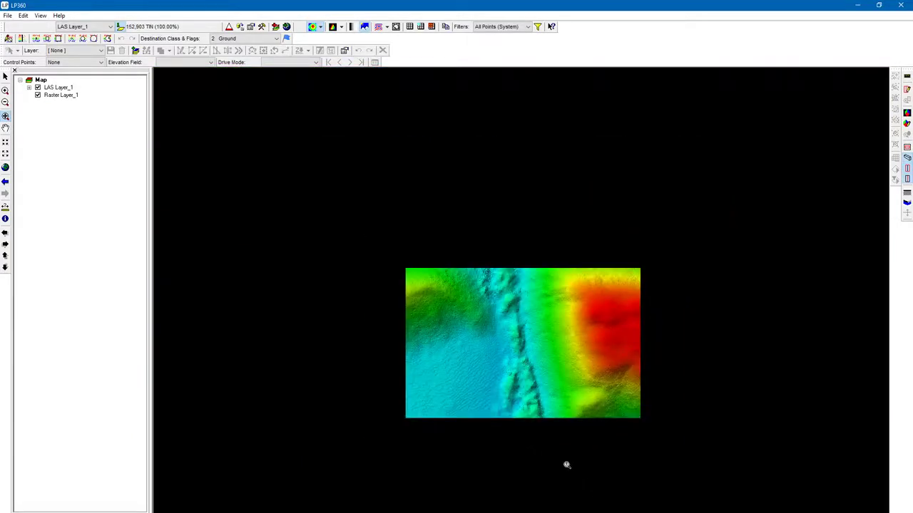
{"action": "scroll", "coordinate": [514, 353], "scroll_direction": "up", "scroll_amount": 3}
{"action": "left_click_drag", "start_coordinate": [625, 308], "coordinate": [444, 473]}
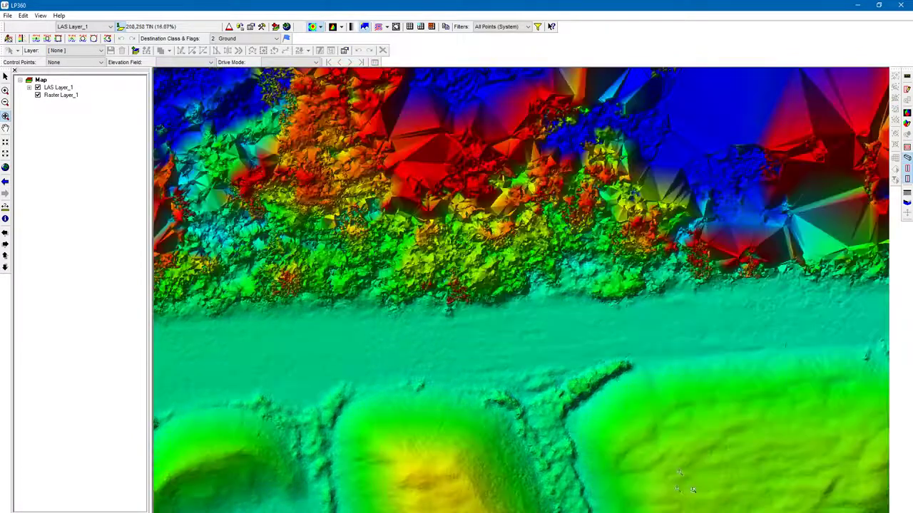
{"action": "left_click_drag", "start_coordinate": [535, 277], "coordinate": [599, 413]}
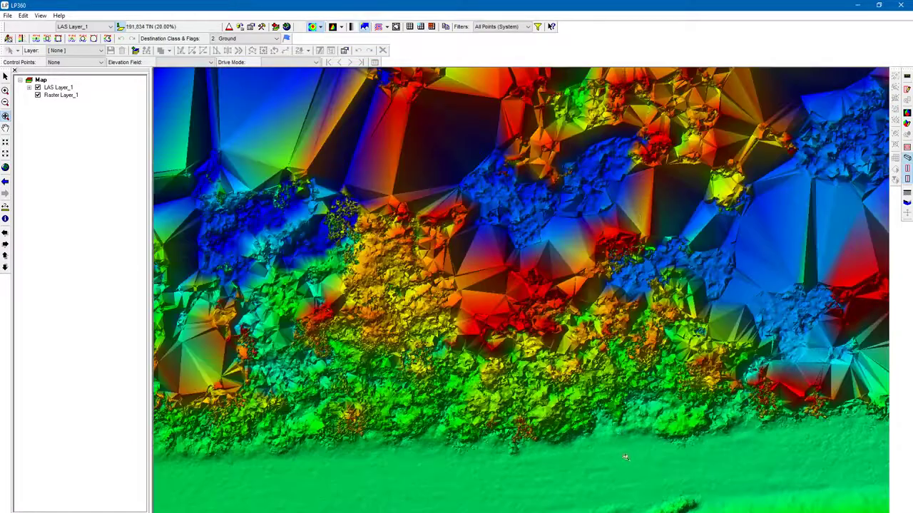
{"action": "scroll", "coordinate": [464, 338], "scroll_direction": "down", "scroll_amount": 3}
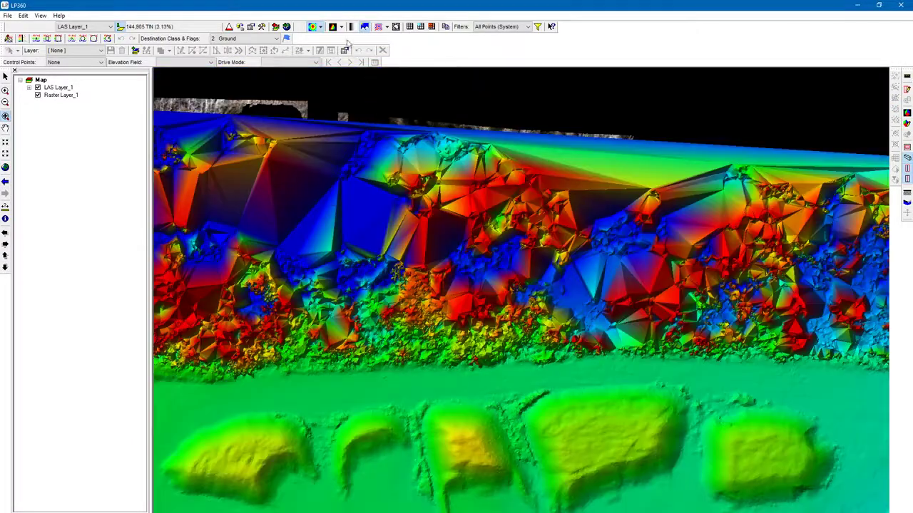
- Colour the TIN surface with repeating elevation bands instead of the continuous elevation ramp
{"action": "left_click", "coordinate": [313, 26]}
{"action": "left_click", "coordinate": [312, 27]}
{"action": "left_click_drag", "start_coordinate": [711, 378], "coordinate": [666, 210]}
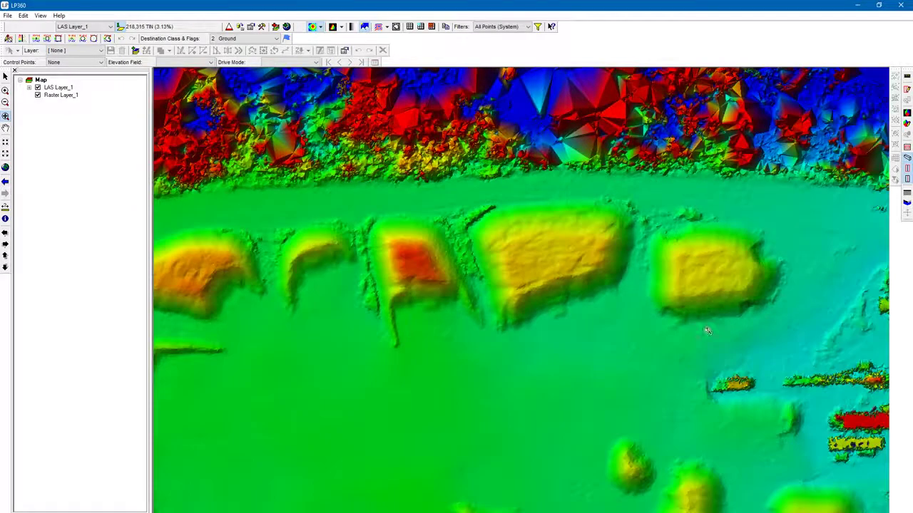
{"action": "left_click", "coordinate": [321, 27]}
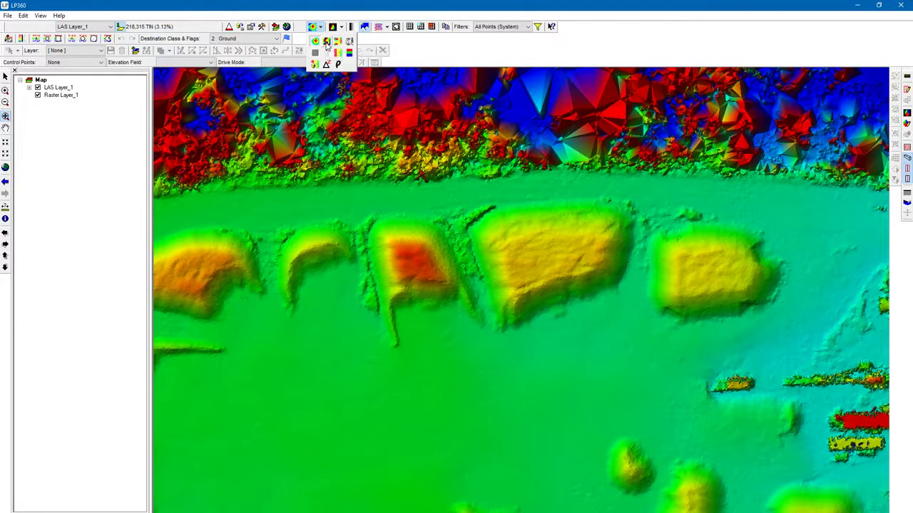
{"action": "left_click", "coordinate": [326, 45]}
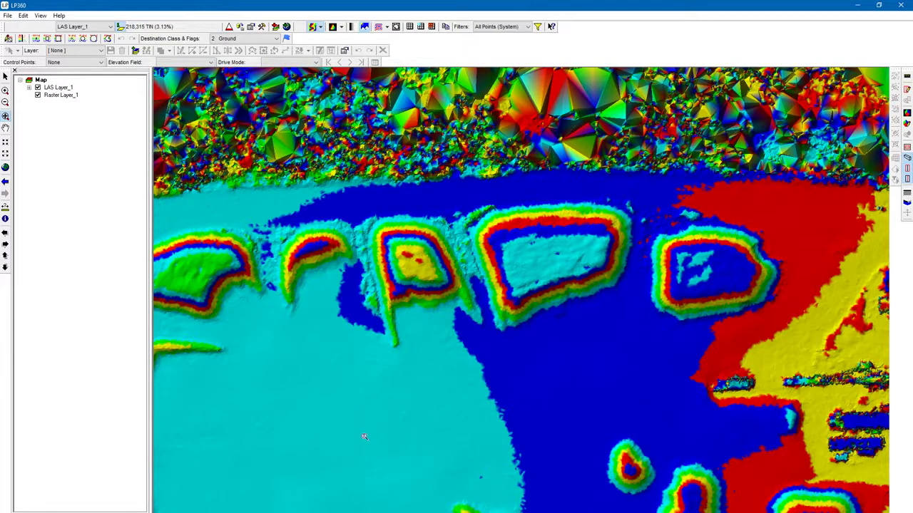
- Examine the banded elevation colours on the flat ground, the large stockpiles and the small isolated mound
{"action": "left_click_drag", "start_coordinate": [301, 416], "coordinate": [507, 336]}
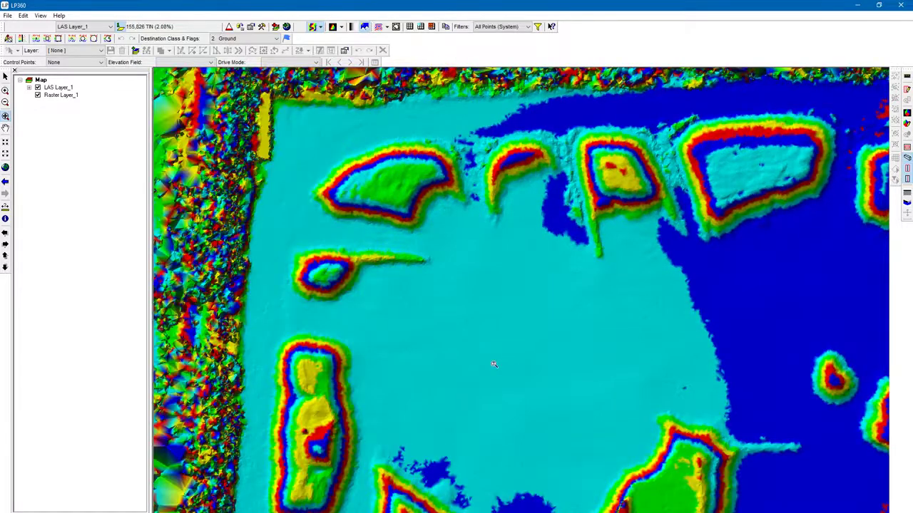
{"action": "scroll", "coordinate": [466, 302], "scroll_direction": "down", "scroll_amount": 3}
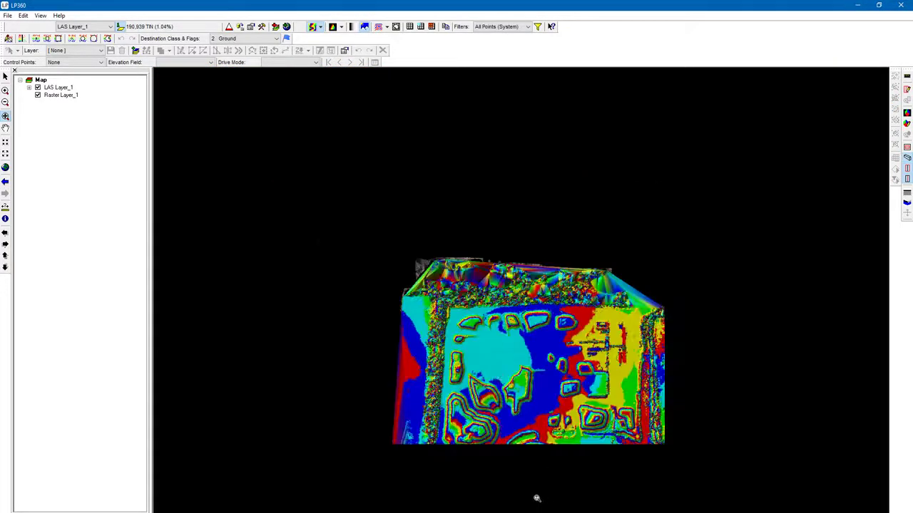
{"action": "scroll", "coordinate": [512, 450], "scroll_direction": "up", "scroll_amount": 5}
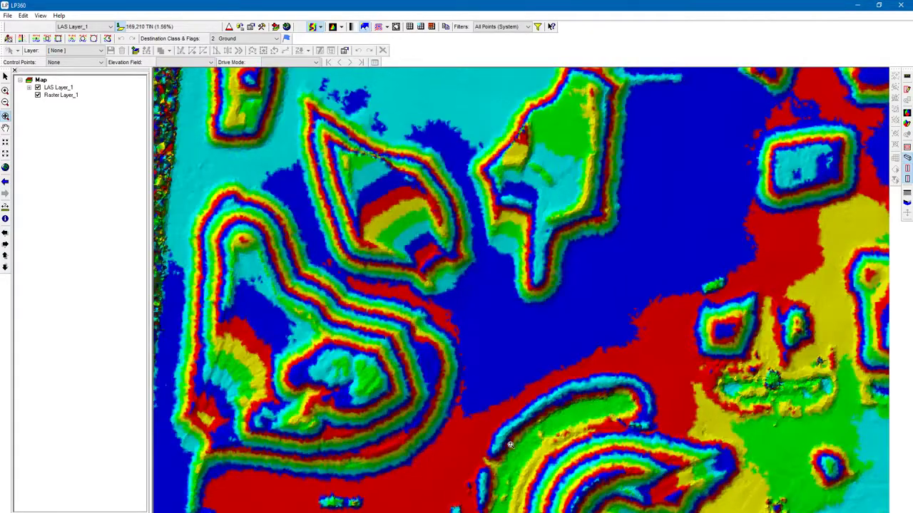
{"action": "scroll", "coordinate": [261, 399], "scroll_direction": "up", "scroll_amount": 3}
{"action": "scroll", "coordinate": [394, 328], "scroll_direction": "down", "scroll_amount": 4}
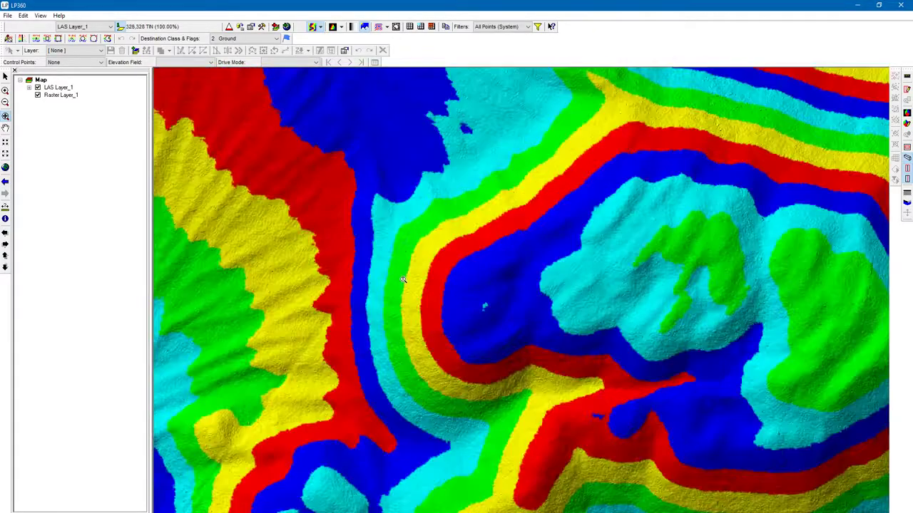
{"action": "scroll", "coordinate": [554, 228], "scroll_direction": "up", "scroll_amount": 5}
{"action": "scroll", "coordinate": [472, 285], "scroll_direction": "down", "scroll_amount": 4}
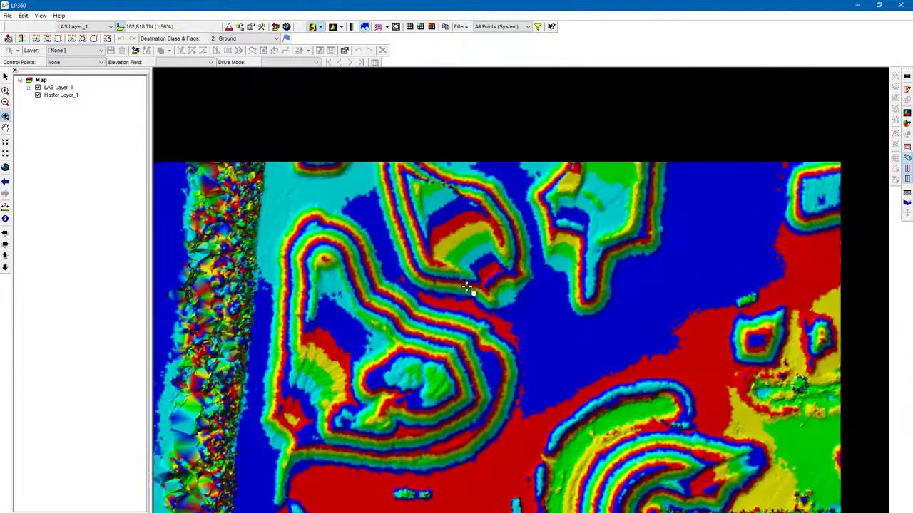
{"action": "scroll", "coordinate": [476, 333], "scroll_direction": "up", "scroll_amount": 5}
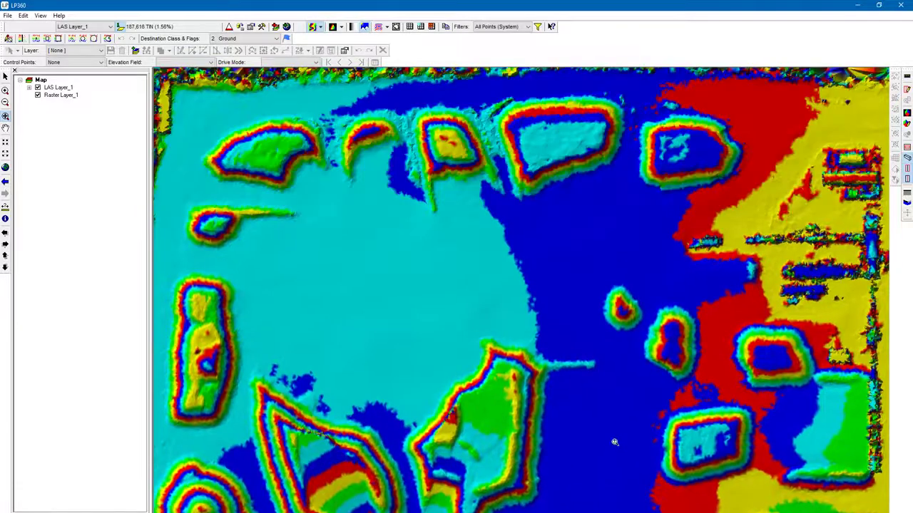
{"action": "scroll", "coordinate": [631, 320], "scroll_direction": "up", "scroll_amount": 5}
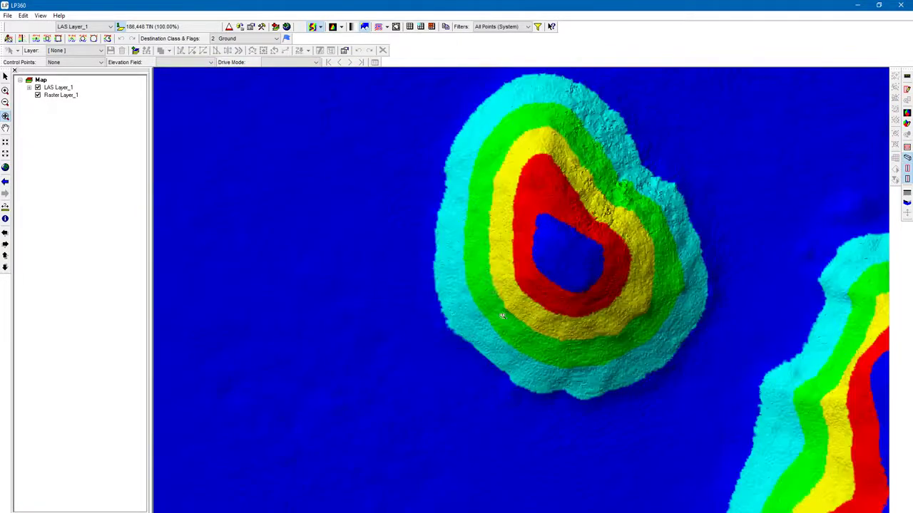
- Examine the banded elevation colours on the northern row of piles, the western piles and the large central stockpiles
{"action": "scroll", "coordinate": [499, 314], "scroll_direction": "down", "scroll_amount": 4}
{"action": "scroll", "coordinate": [457, 333], "scroll_direction": "up", "scroll_amount": 5}
{"action": "scroll", "coordinate": [457, 332], "scroll_direction": "down", "scroll_amount": 4}
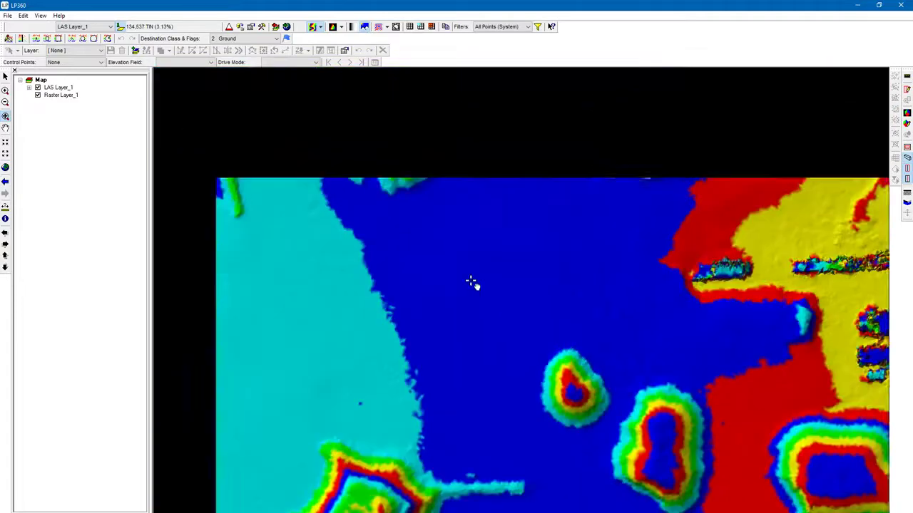
{"action": "scroll", "coordinate": [470, 281], "scroll_direction": "up", "scroll_amount": 5}
{"action": "scroll", "coordinate": [462, 335], "scroll_direction": "up", "scroll_amount": 2}
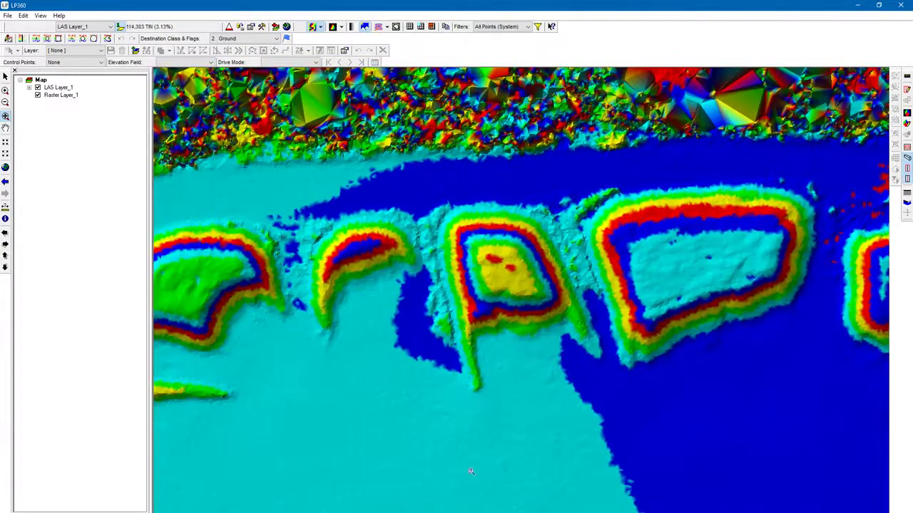
{"action": "left_click_drag", "start_coordinate": [326, 430], "coordinate": [585, 376]}
{"action": "left_click_drag", "start_coordinate": [574, 453], "coordinate": [530, 238]}
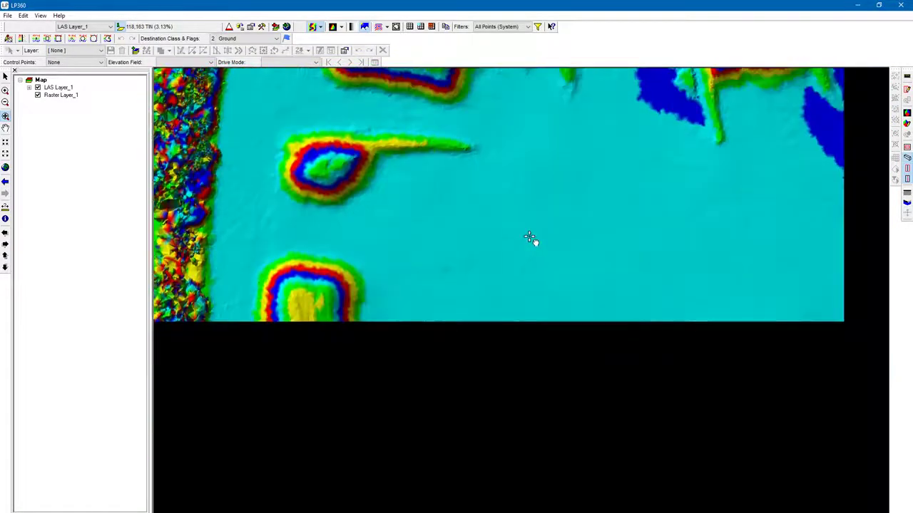
{"action": "left_click_drag", "start_coordinate": [417, 438], "coordinate": [567, 366]}
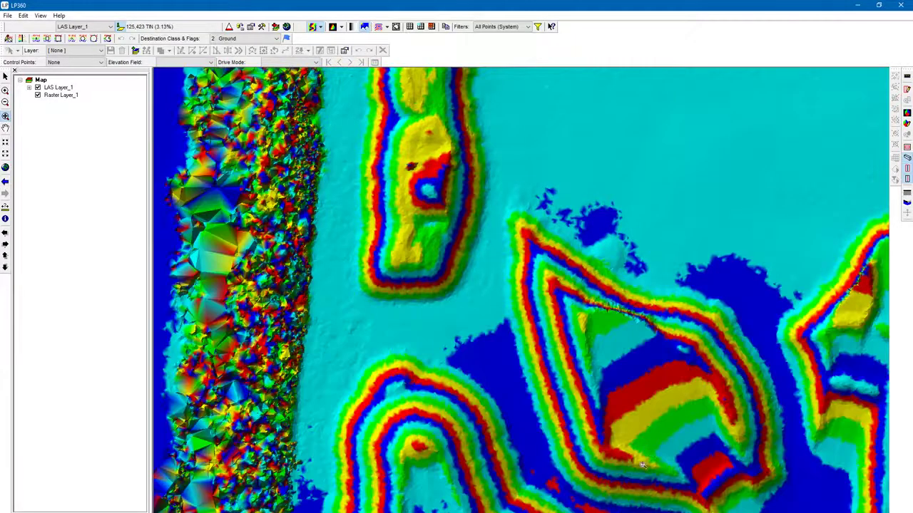
{"action": "left_click_drag", "start_coordinate": [791, 480], "coordinate": [748, 295]}
{"action": "left_click_drag", "start_coordinate": [722, 177], "coordinate": [421, 415]}
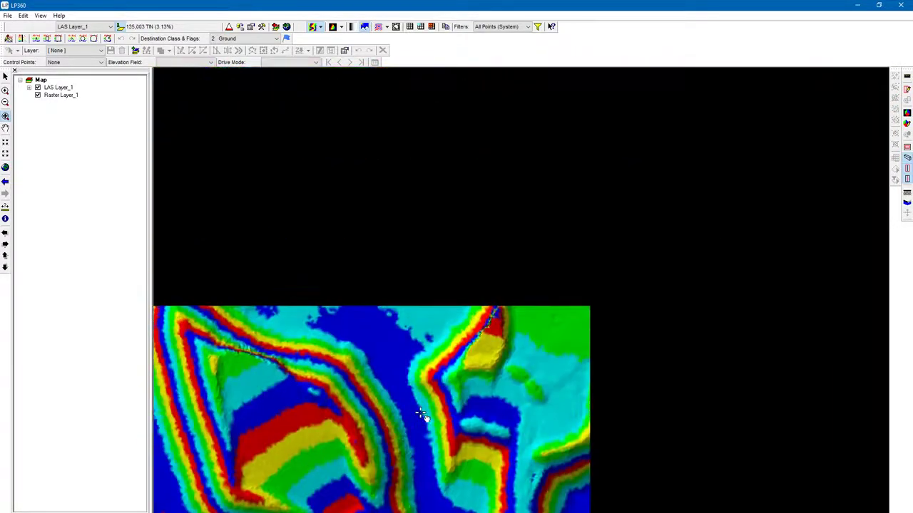
{"action": "left_click_drag", "start_coordinate": [607, 153], "coordinate": [368, 408]}
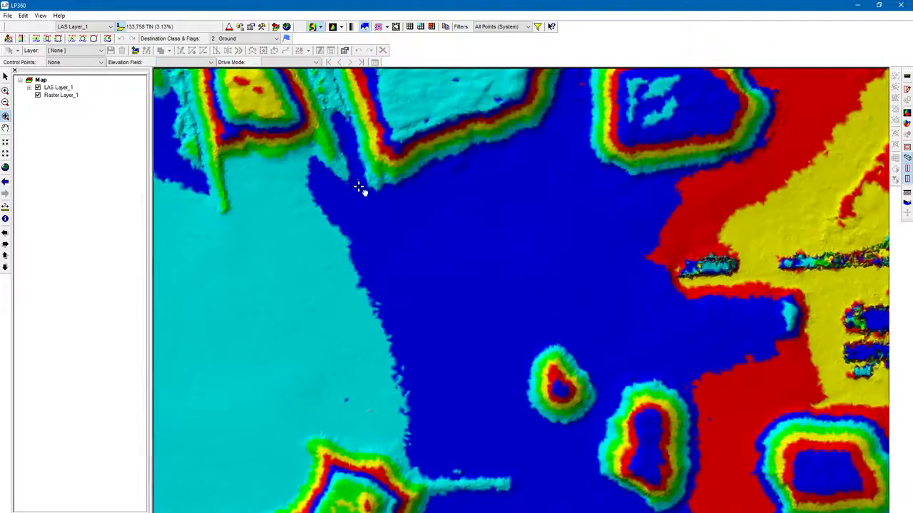
- Examine the elevation bands on the northern piles and on the small tailed pile near the western vegetation strip
{"action": "left_click_drag", "start_coordinate": [361, 190], "coordinate": [432, 409]}
{"action": "left_click_drag", "start_coordinate": [350, 492], "coordinate": [414, 345]}
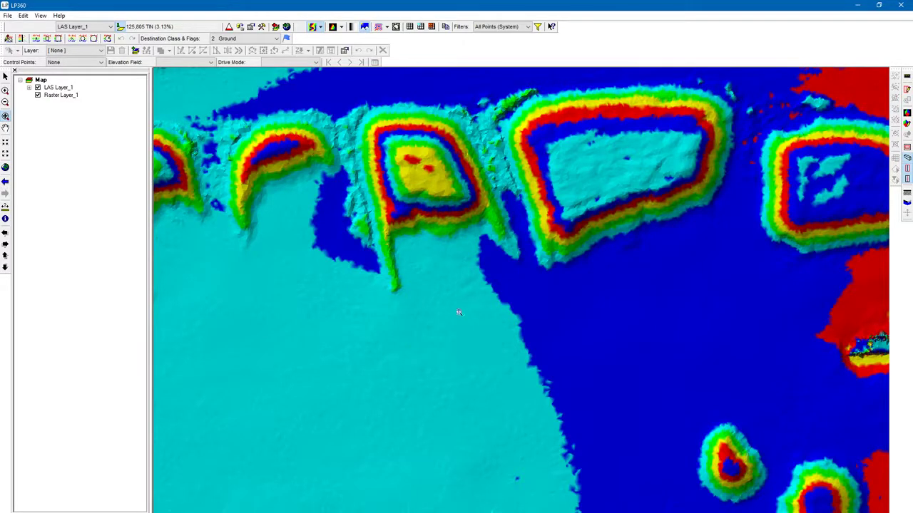
{"action": "scroll", "coordinate": [438, 361], "scroll_direction": "down", "scroll_amount": 1}
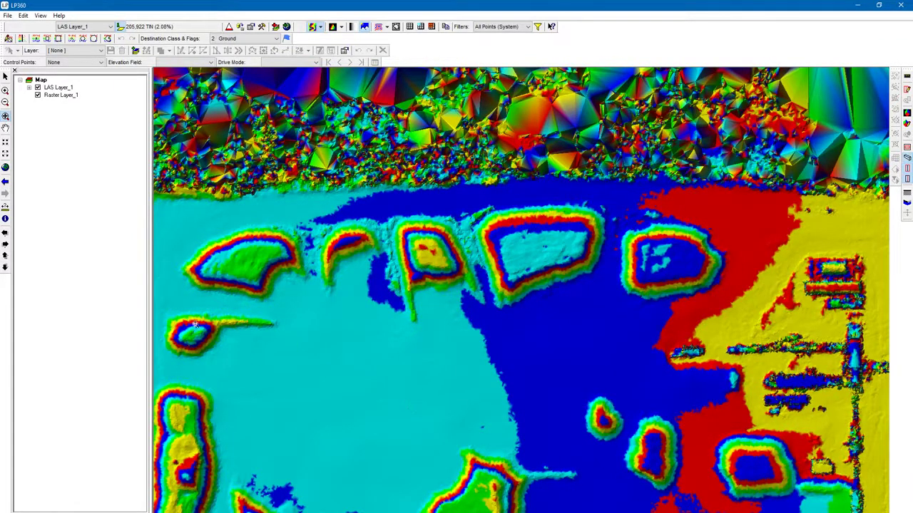
{"action": "left_click_drag", "start_coordinate": [194, 325], "coordinate": [450, 356]}
{"action": "scroll", "coordinate": [459, 372], "scroll_direction": "up", "scroll_amount": 5}
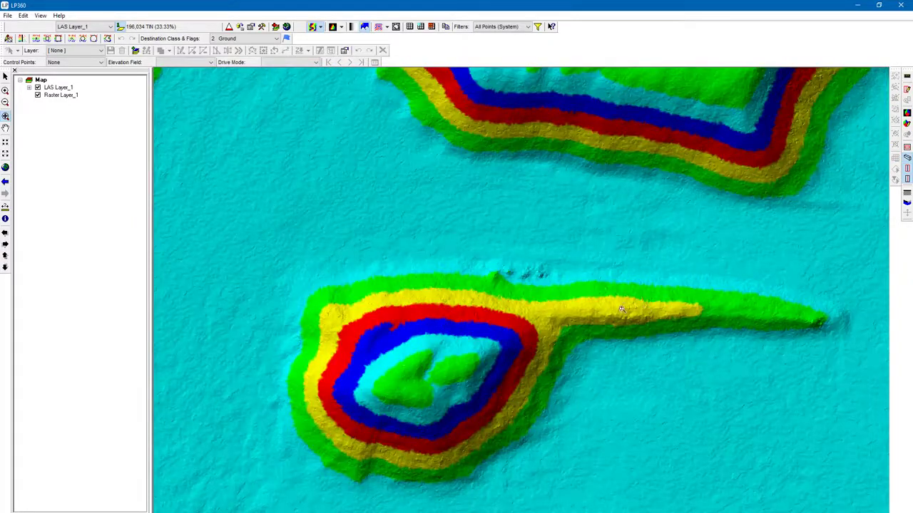
{"action": "scroll", "coordinate": [482, 343], "scroll_direction": "down", "scroll_amount": 3}
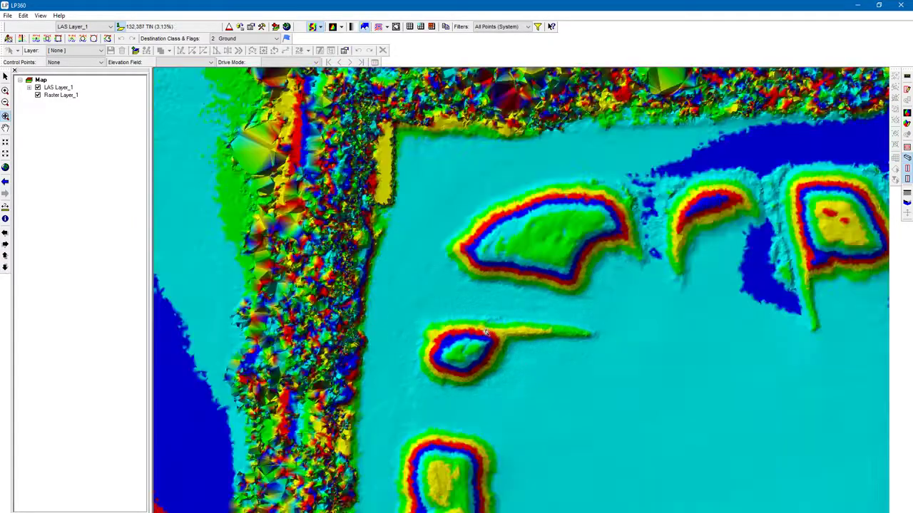
- Set the vertical distance between colours to 0.5 in the elevation colour-band symbology and apply it to the TIN surface
{"action": "left_click", "coordinate": [538, 27]}
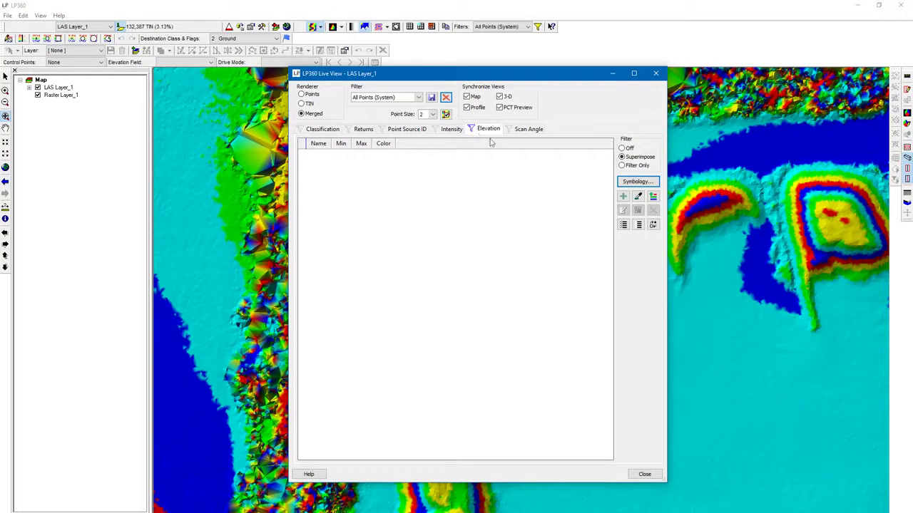
{"action": "left_click", "coordinate": [633, 184]}
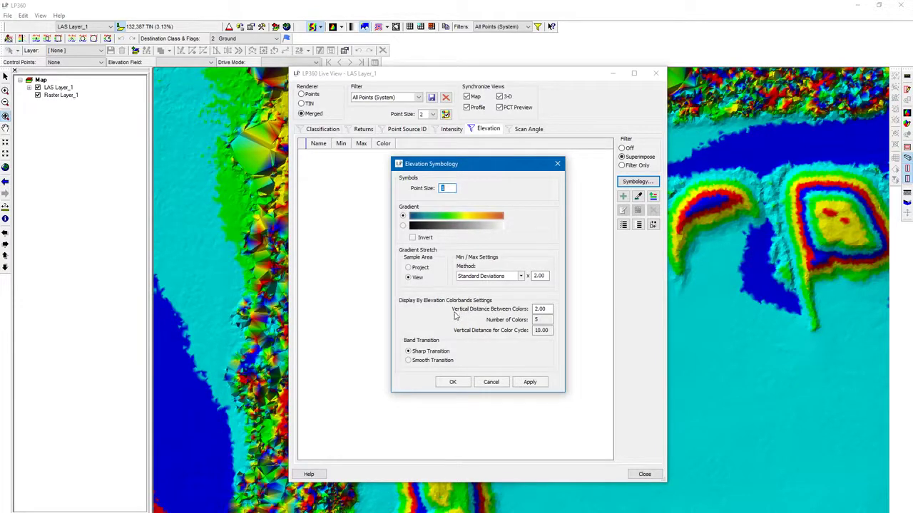
{"action": "double_click", "coordinate": [549, 308]}
{"action": "type", "text": ".5"}
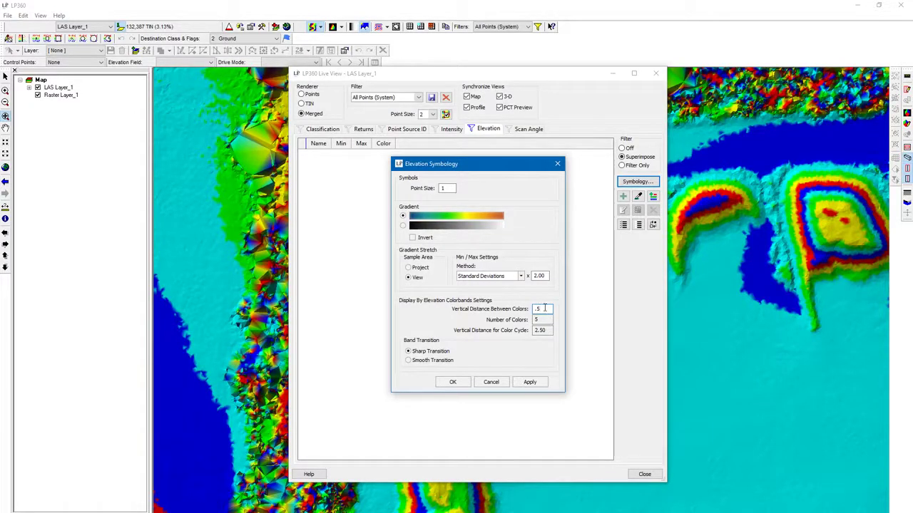
{"action": "double_click", "coordinate": [544, 308]}
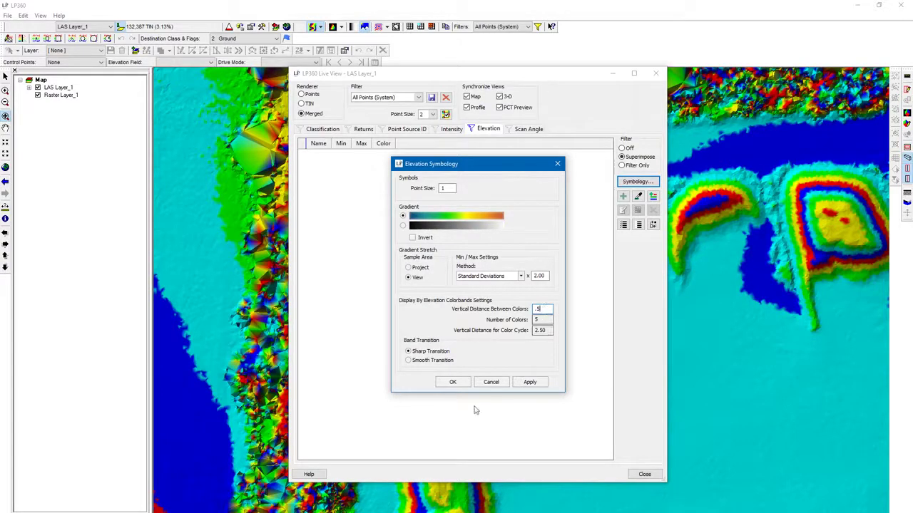
{"action": "left_click", "coordinate": [429, 361]}
{"action": "left_click", "coordinate": [453, 383]}
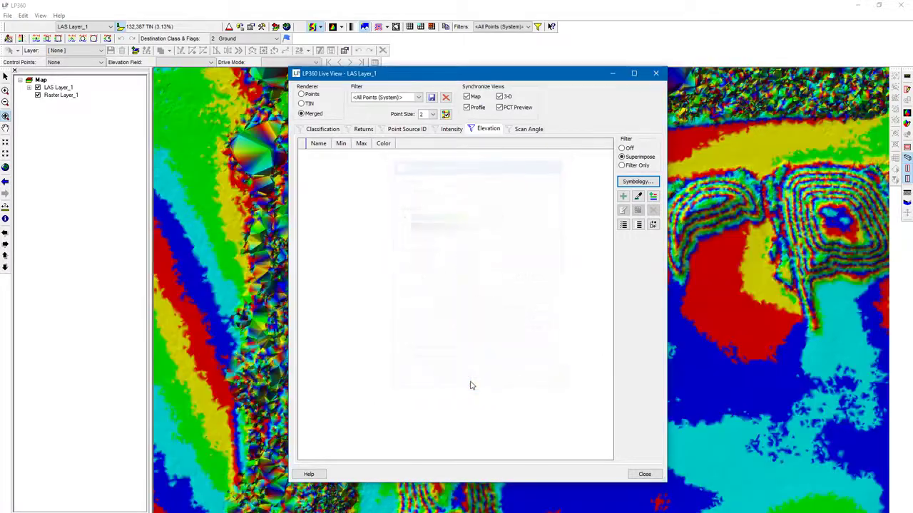
- Save the modified display settings by updating the existing All Points filter, and close the Live View settings
{"action": "left_click", "coordinate": [646, 476]}
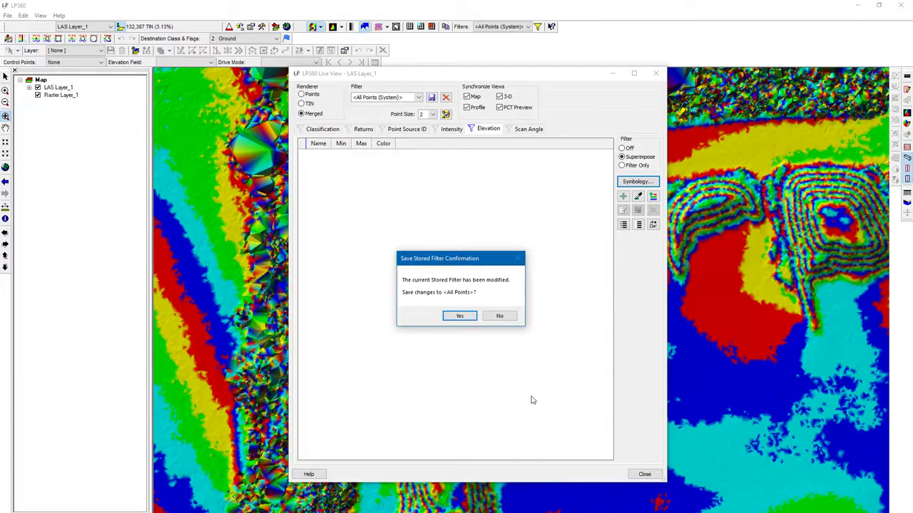
{"action": "left_click", "coordinate": [471, 319]}
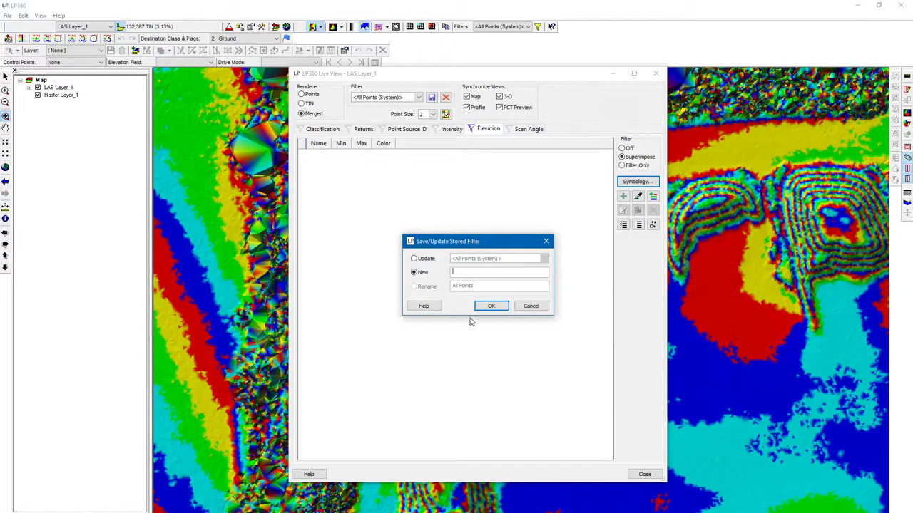
{"action": "left_click", "coordinate": [430, 262]}
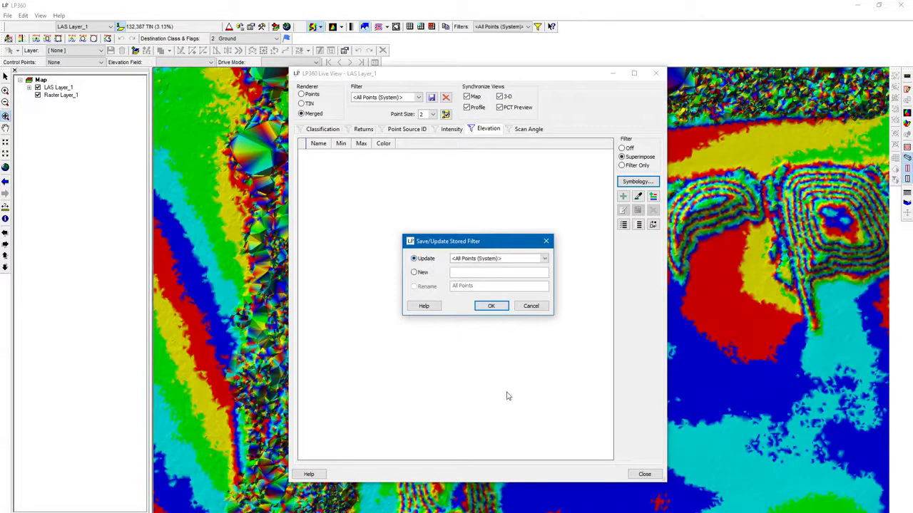
{"action": "left_click", "coordinate": [492, 306]}
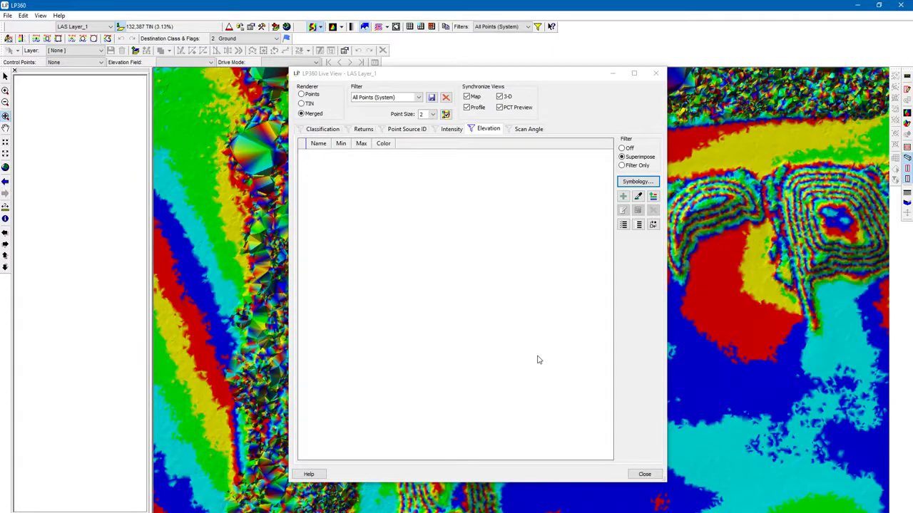
{"action": "left_click", "coordinate": [644, 474]}
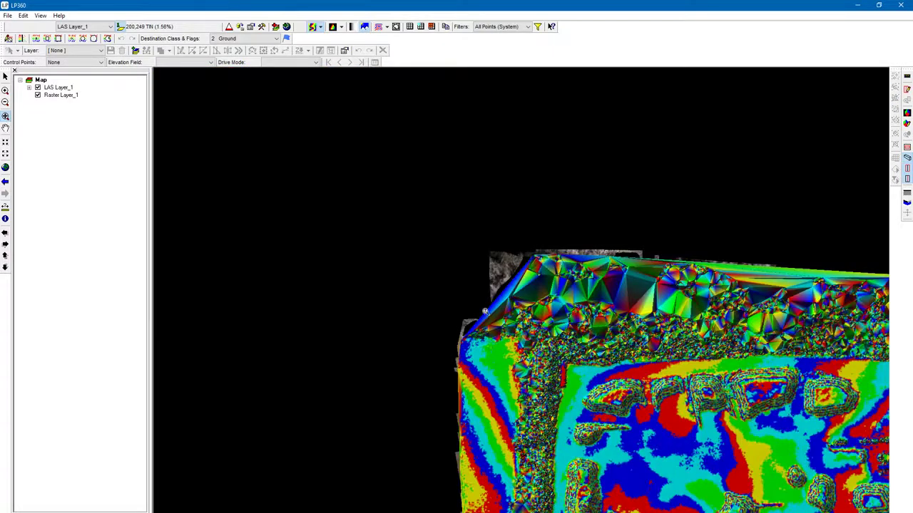
- Examine the narrower elevation bands across the whole site and up close on the small tailed pile
{"action": "left_click_drag", "start_coordinate": [665, 464], "coordinate": [405, 338]}
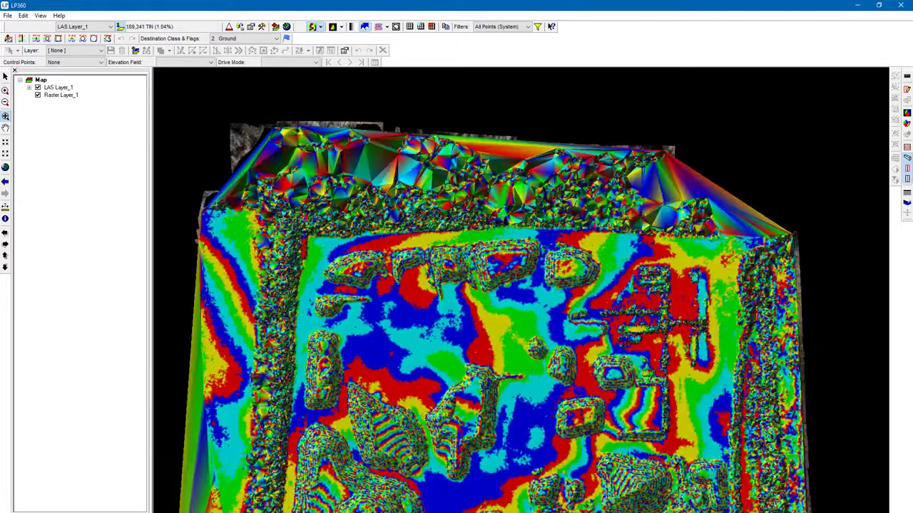
{"action": "left_click", "coordinate": [325, 308]}
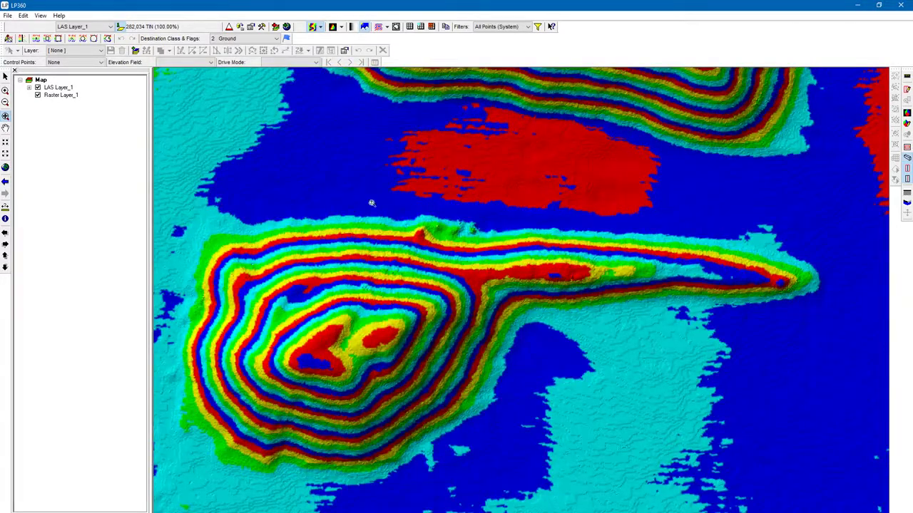
{"action": "left_click", "coordinate": [312, 26]}
{"action": "left_click", "coordinate": [312, 26]}
{"action": "left_click", "coordinate": [815, 214]}
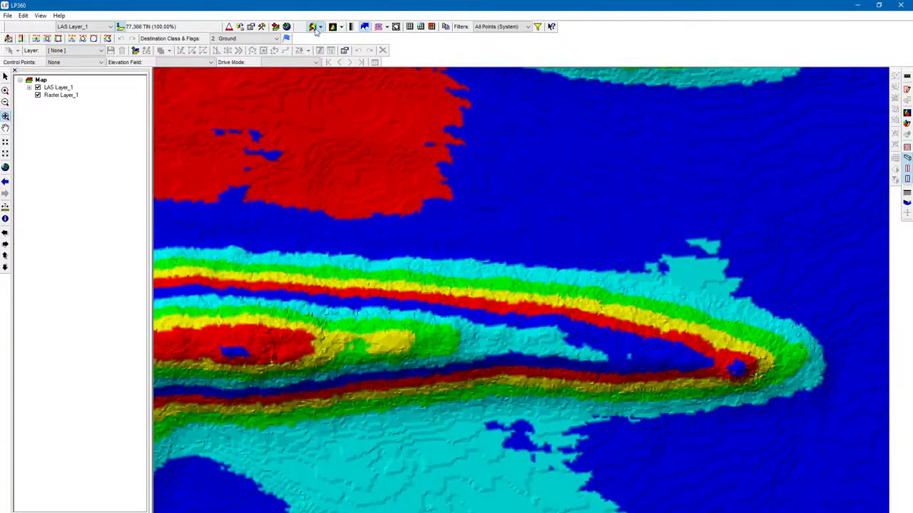
{"action": "left_click", "coordinate": [312, 29]}
{"action": "left_click", "coordinate": [313, 27]}
{"action": "left_click", "coordinate": [313, 29]}
{"action": "left_click", "coordinate": [313, 28]}
{"action": "scroll", "coordinate": [536, 401], "scroll_direction": "down", "scroll_amount": 5}
{"action": "scroll", "coordinate": [397, 227], "scroll_direction": "up", "scroll_amount": 5}
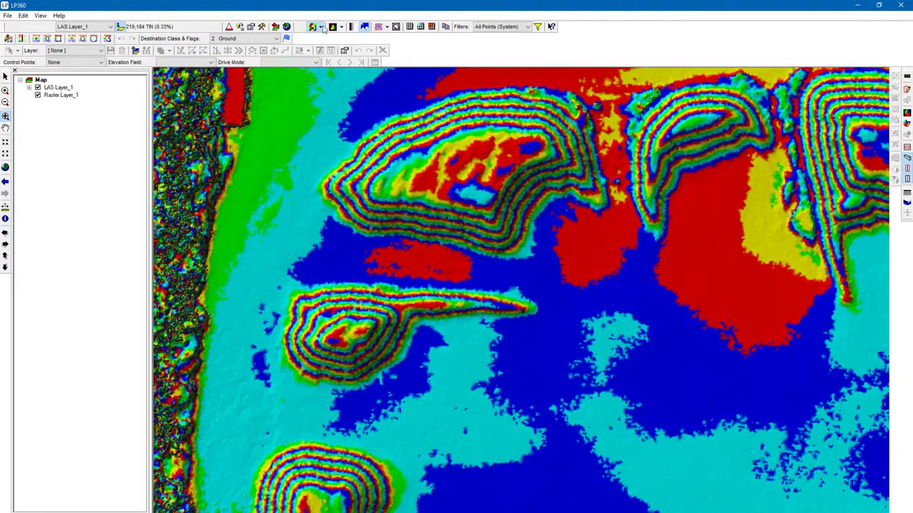
- Colour the TIN surface by point classification instead of elevation bands and show the whole site
{"action": "left_click", "coordinate": [320, 27]}
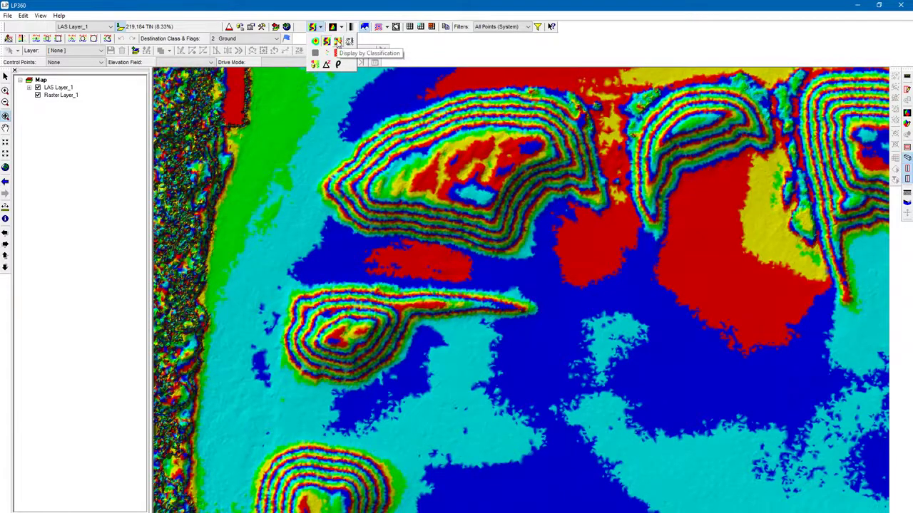
{"action": "left_click", "coordinate": [315, 52]}
{"action": "scroll", "coordinate": [502, 344], "scroll_direction": "down", "scroll_amount": 5}
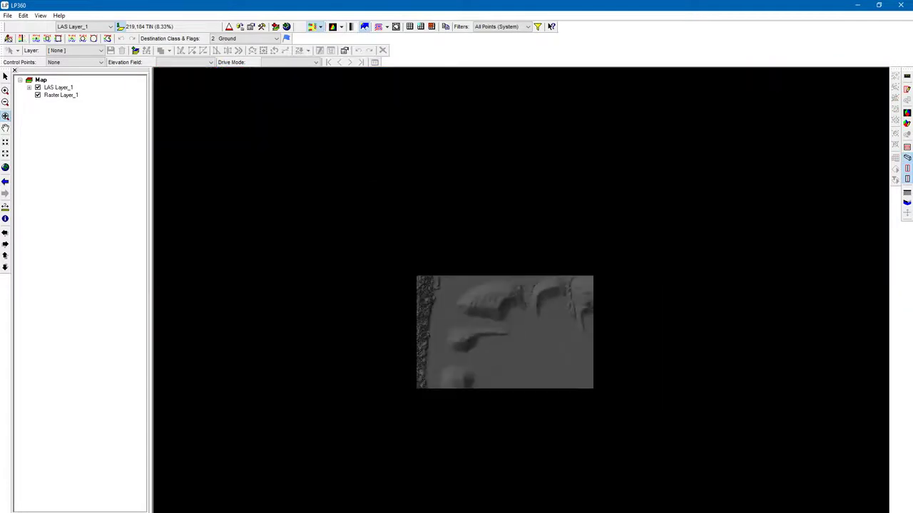
{"action": "scroll", "coordinate": [437, 343], "scroll_direction": "up", "scroll_amount": 3}
{"action": "scroll", "coordinate": [381, 342], "scroll_direction": "down", "scroll_amount": 5}
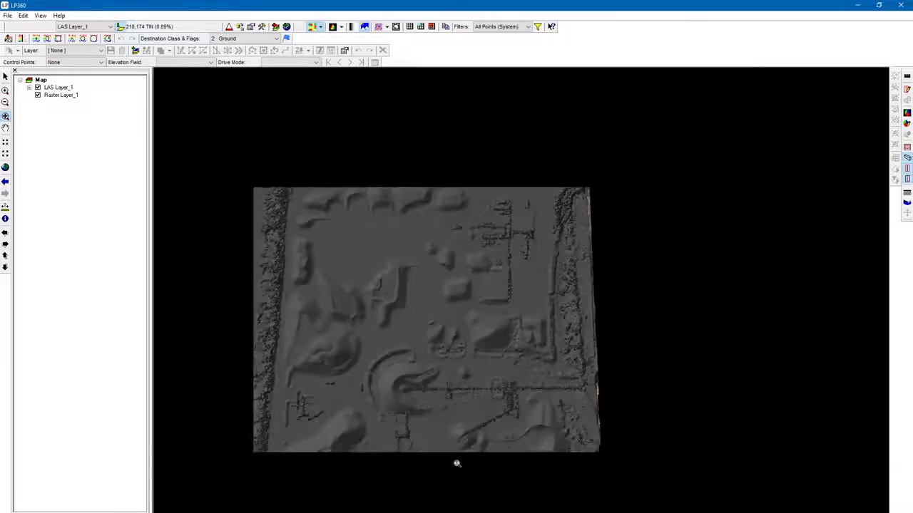
{"action": "left_click_drag", "start_coordinate": [460, 471], "coordinate": [489, 340]}
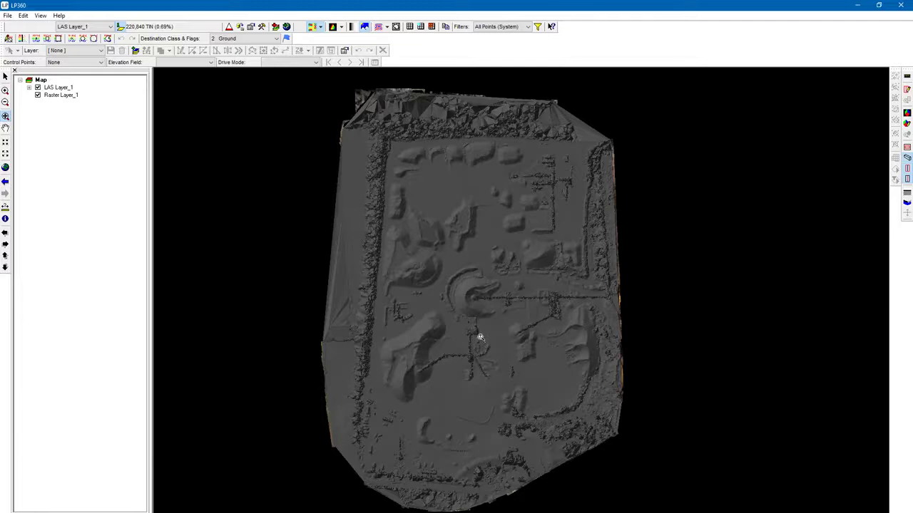
- Examine the classification-coloured surface around the central stockpiles, the small elongated mound and the site as a whole
{"action": "left_click", "coordinate": [499, 255]}
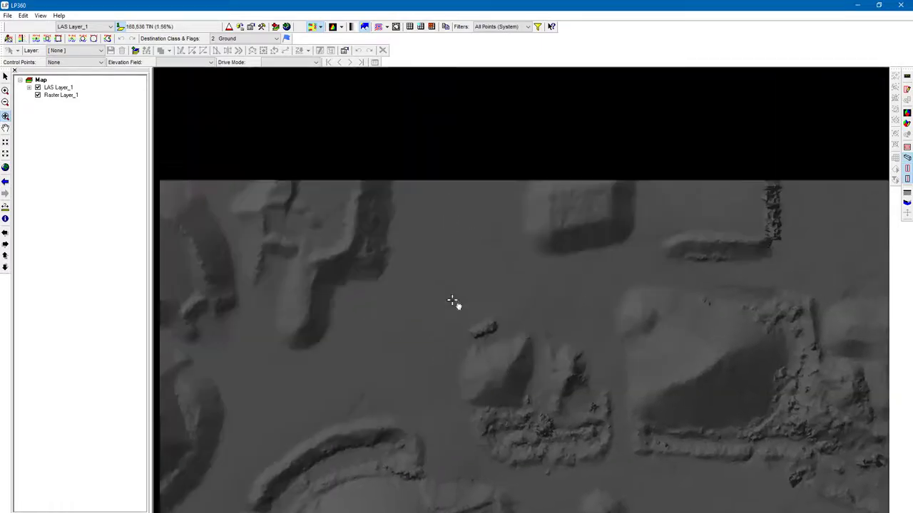
{"action": "left_click", "coordinate": [486, 376]}
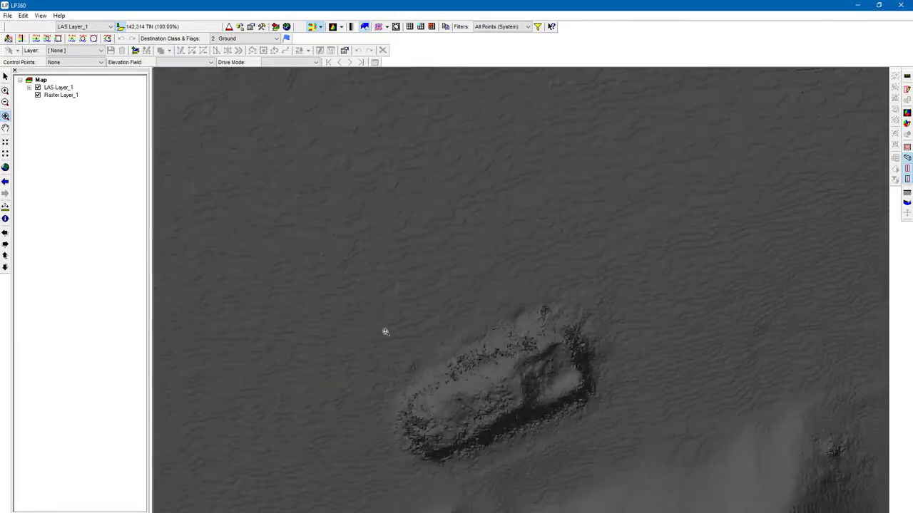
{"action": "scroll", "coordinate": [401, 330], "scroll_direction": "down", "scroll_amount": 5}
{"action": "scroll", "coordinate": [436, 390], "scroll_direction": "up", "scroll_amount": 3}
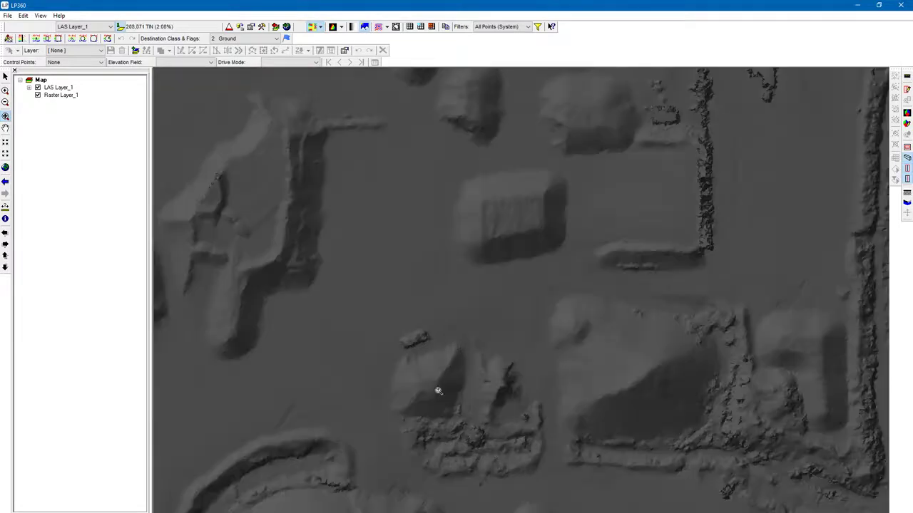
{"action": "scroll", "coordinate": [352, 316], "scroll_direction": "down", "scroll_amount": 3}
{"action": "scroll", "coordinate": [423, 374], "scroll_direction": "up", "scroll_amount": 3}
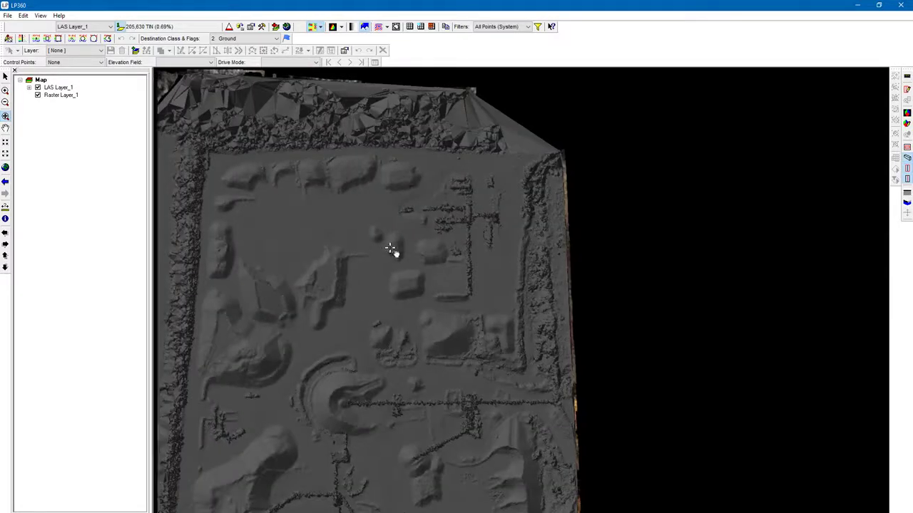
{"action": "scroll", "coordinate": [431, 380], "scroll_direction": "up", "scroll_amount": 1}
{"action": "scroll", "coordinate": [426, 329], "scroll_direction": "down", "scroll_amount": 3}
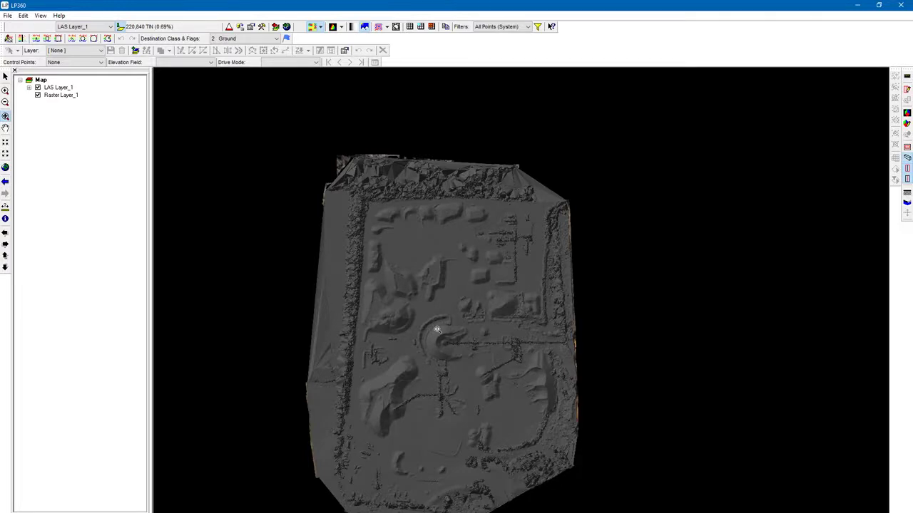
{"action": "left_click_drag", "start_coordinate": [432, 328], "coordinate": [440, 285]}
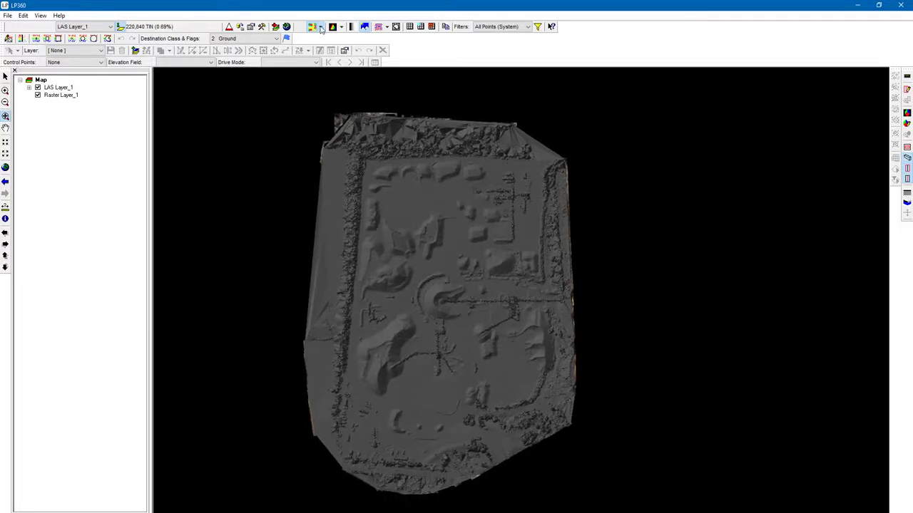
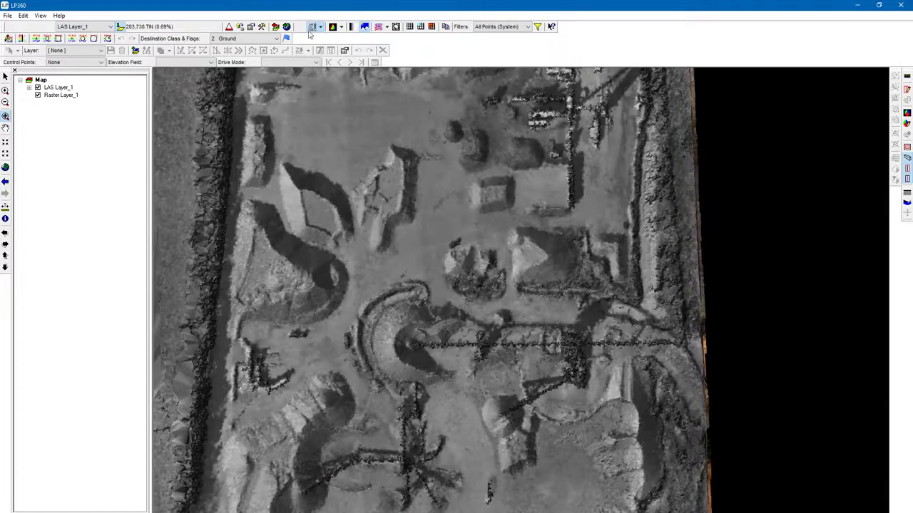
- Display the TIN surface as monochromatic and by return combination, and examine the whole site in the return combination mode
{"action": "left_click", "coordinate": [319, 27]}
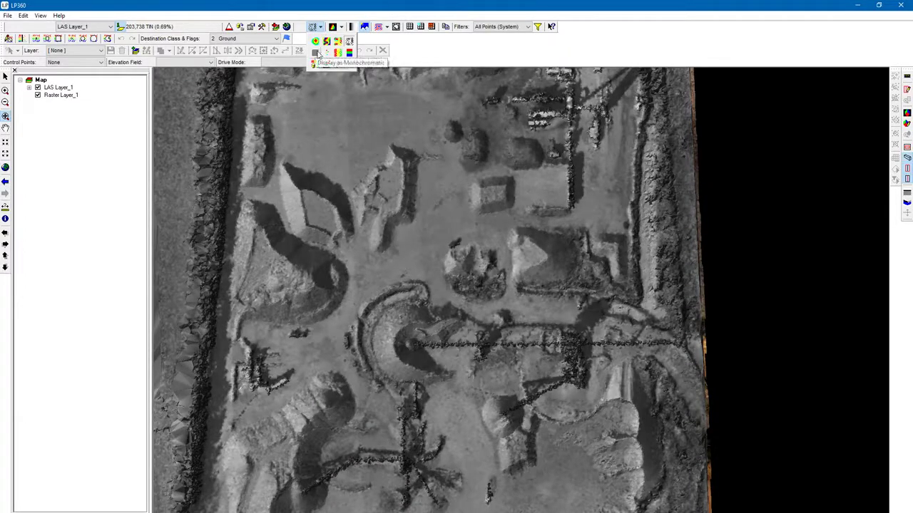
{"action": "left_click", "coordinate": [316, 53]}
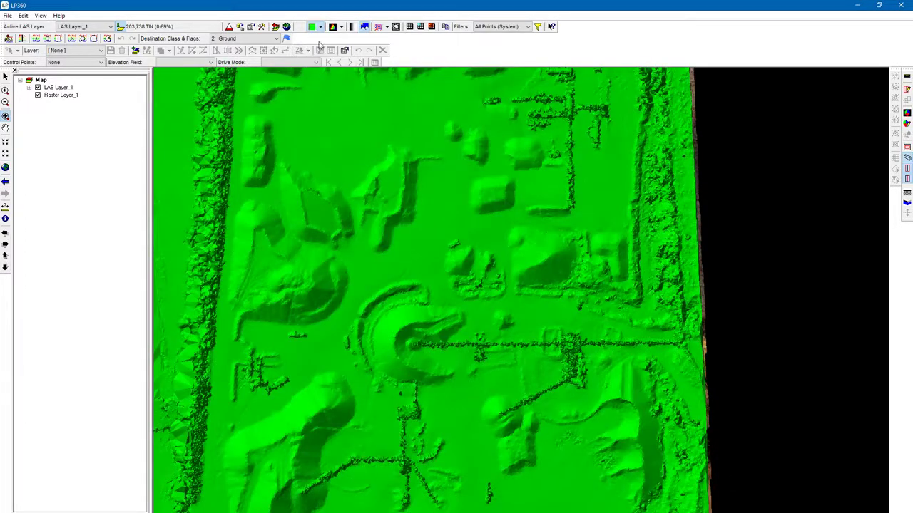
{"action": "left_click", "coordinate": [320, 27]}
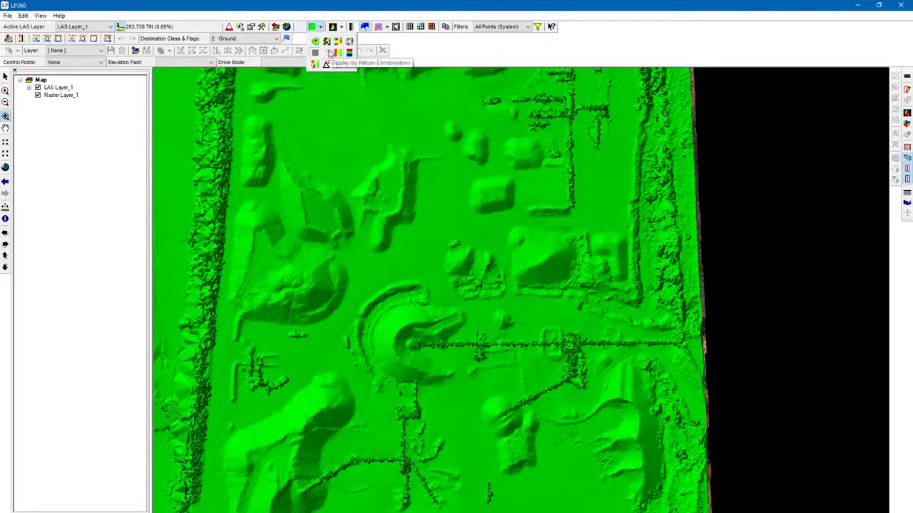
{"action": "left_click", "coordinate": [330, 53]}
{"action": "scroll", "coordinate": [389, 257], "scroll_direction": "down", "scroll_amount": 2}
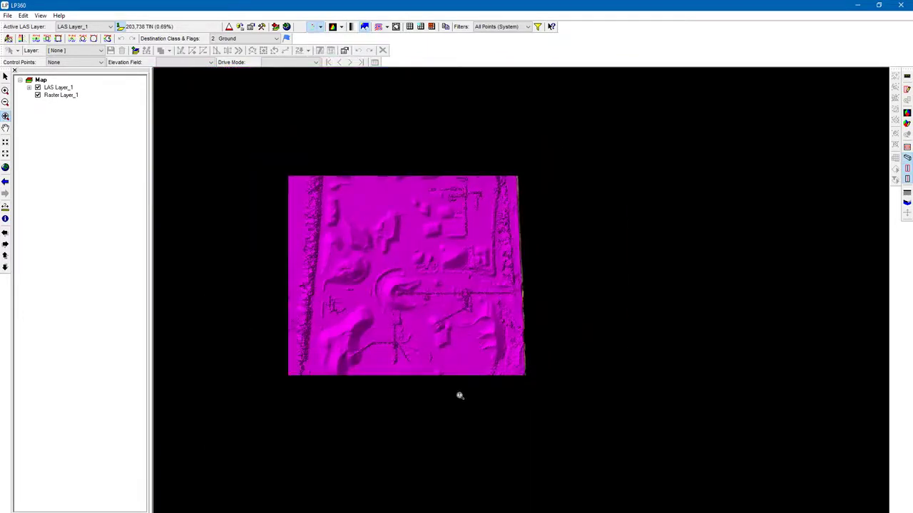
{"action": "scroll", "coordinate": [449, 383], "scroll_direction": "up", "scroll_amount": 1}
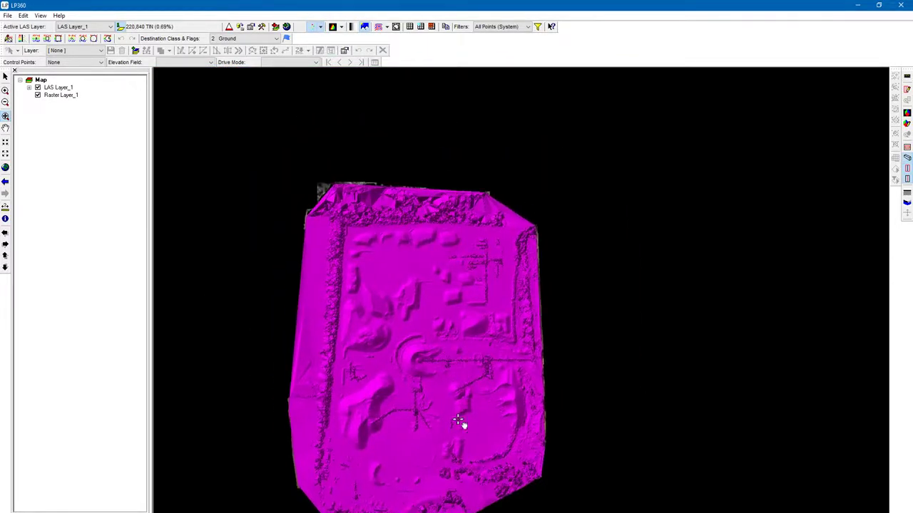
{"action": "left_click_drag", "start_coordinate": [450, 448], "coordinate": [473, 390]}
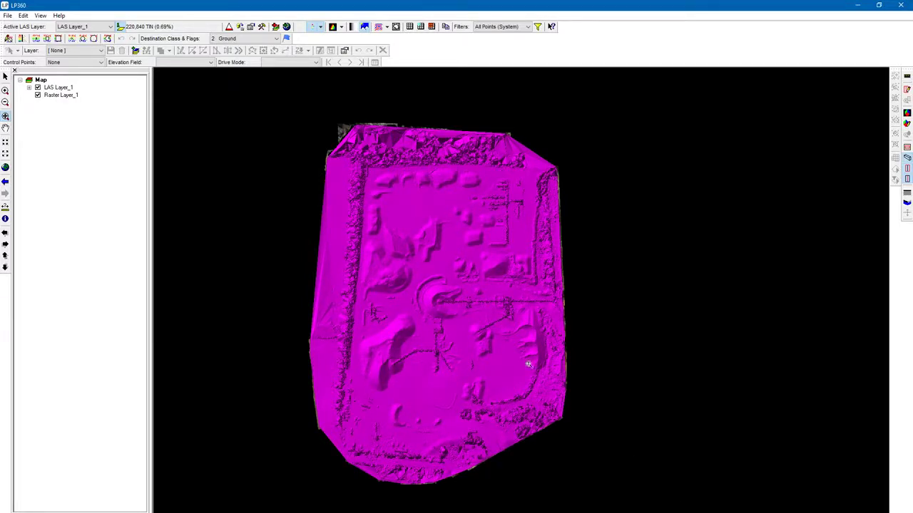
{"action": "left_click", "coordinate": [538, 299]}
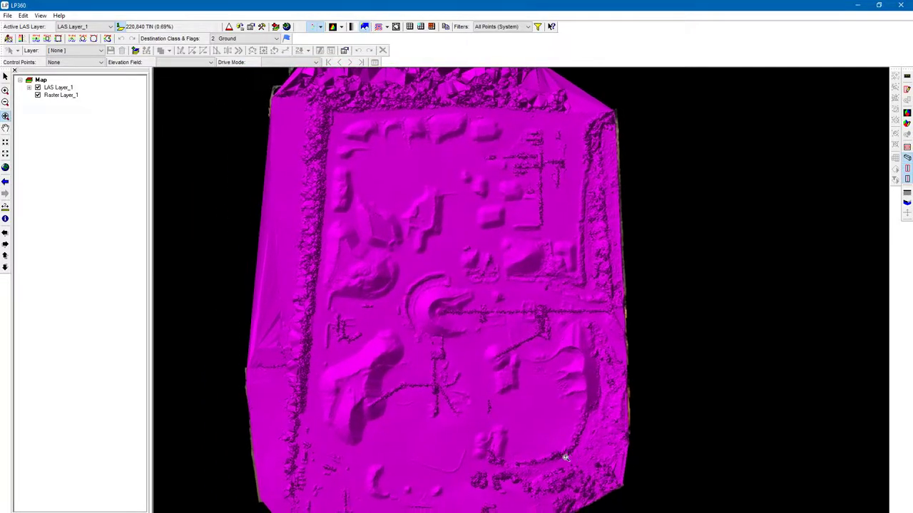
- Switch the surface from the display mode following Return Combination to RGB colours, and examine the upper stockpiles and the wider site
{"action": "left_click", "coordinate": [319, 27]}
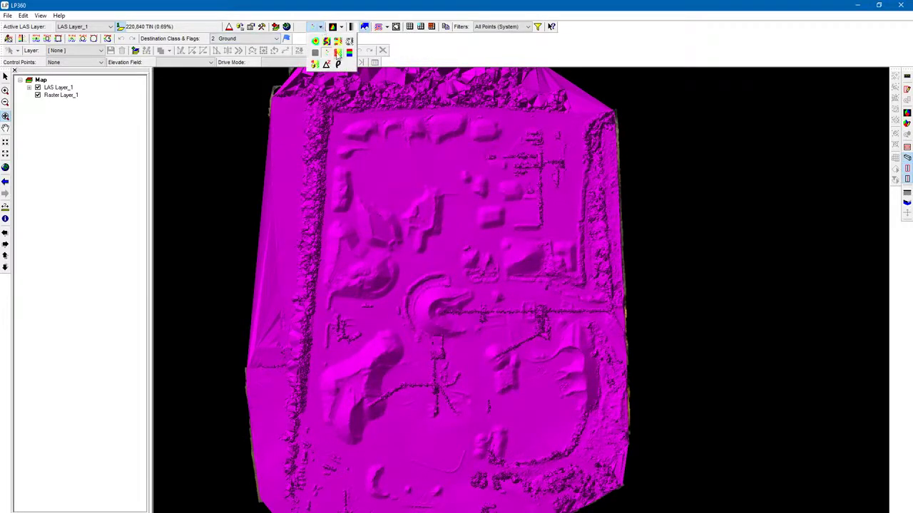
{"action": "left_click", "coordinate": [338, 57]}
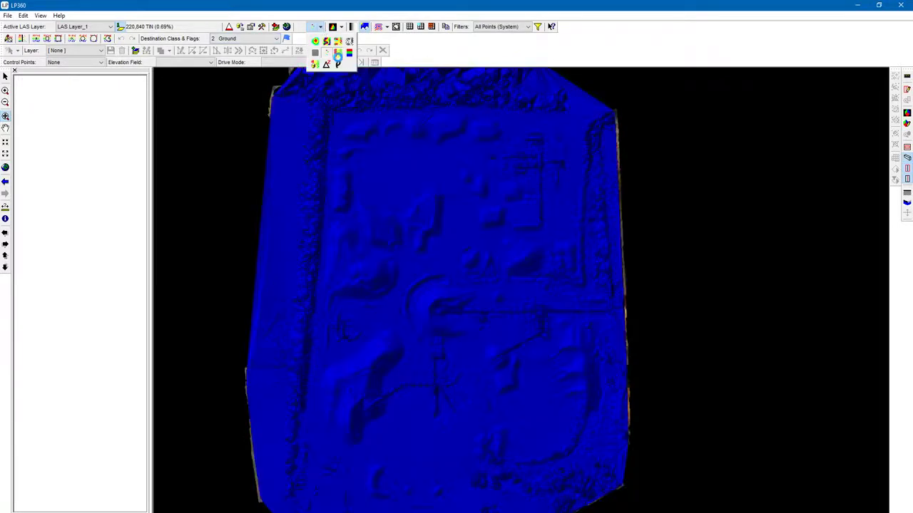
{"action": "left_click", "coordinate": [319, 27]}
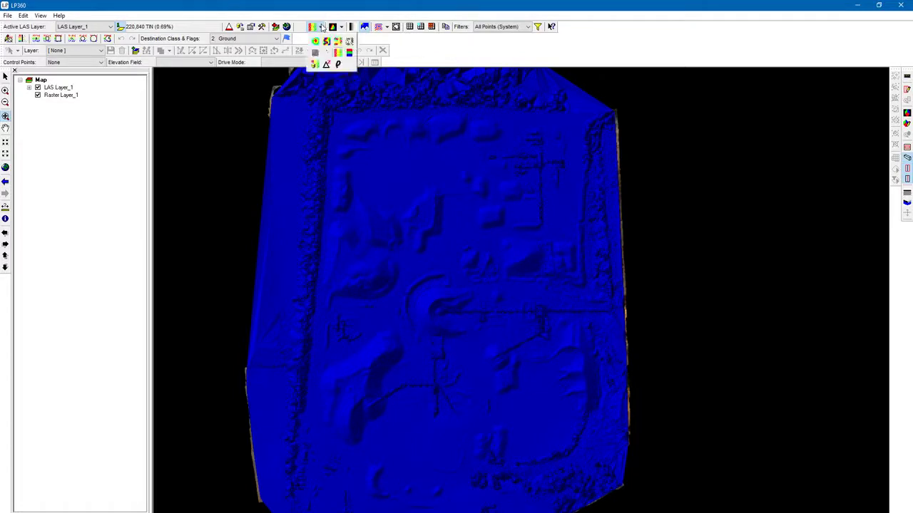
{"action": "left_click", "coordinate": [348, 54]}
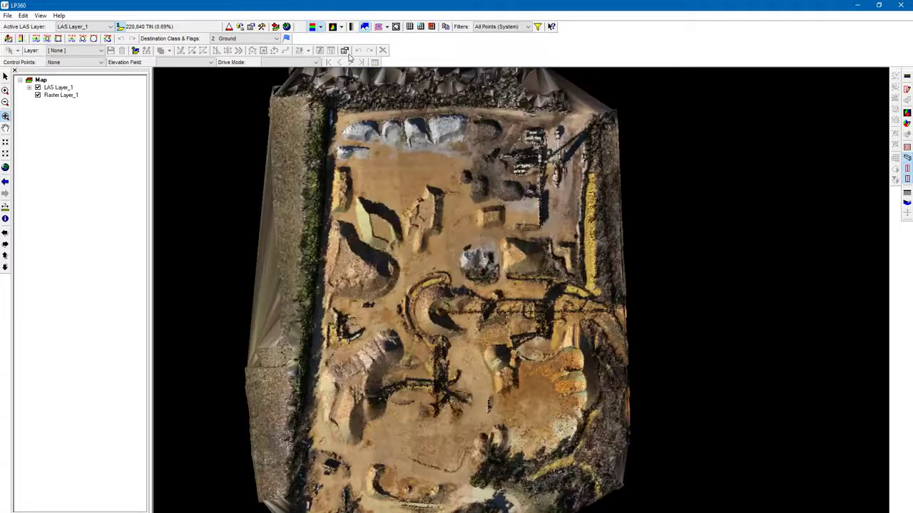
{"action": "scroll", "coordinate": [442, 193], "scroll_direction": "up", "scroll_amount": 5}
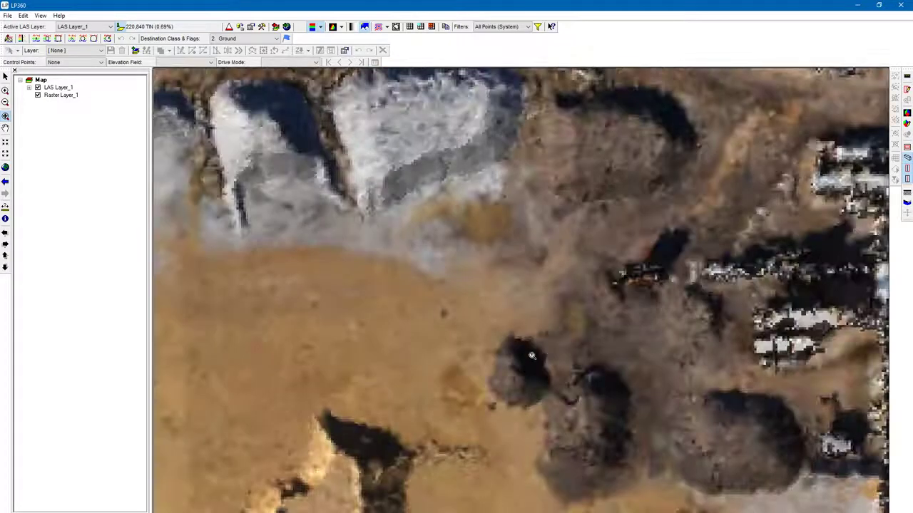
{"action": "scroll", "coordinate": [460, 408], "scroll_direction": "down", "scroll_amount": 5}
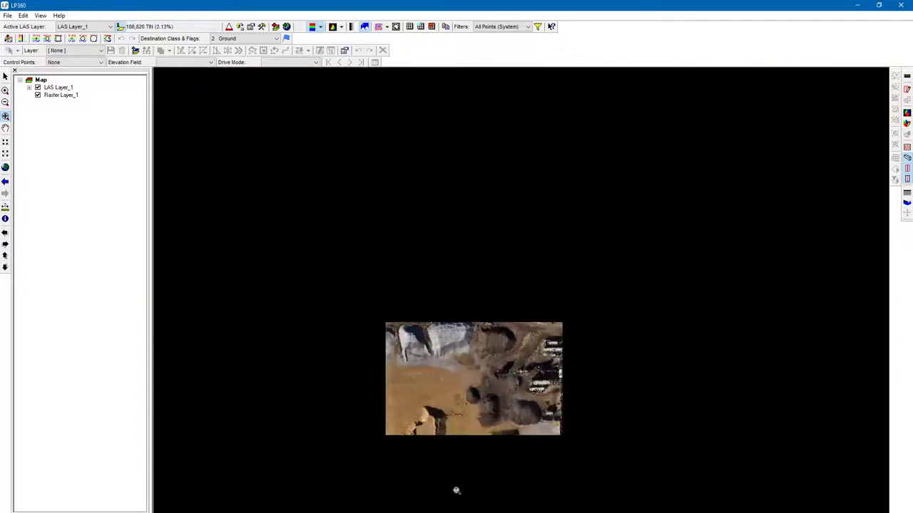
{"action": "scroll", "coordinate": [457, 489], "scroll_direction": "up", "scroll_amount": 2}
{"action": "left_click_drag", "start_coordinate": [456, 489], "coordinate": [469, 277]}
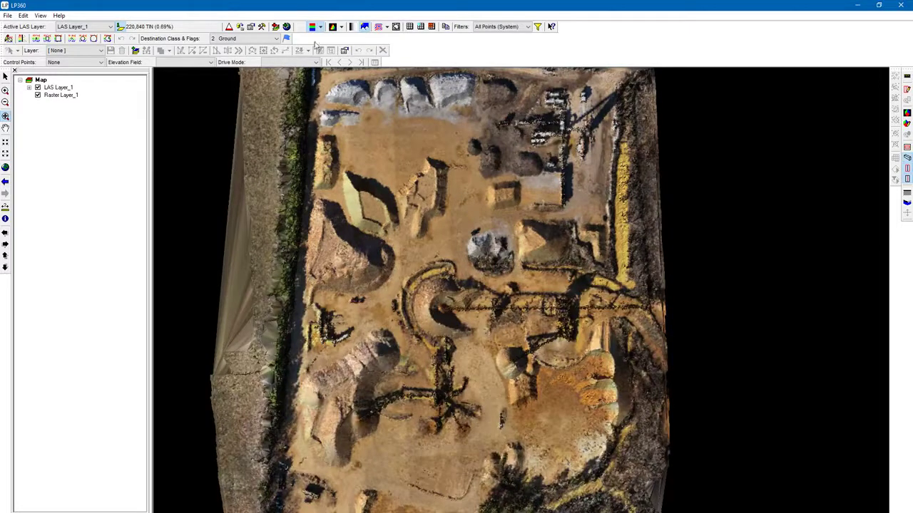
- Display the TIN surface by file and by elevation difference
{"action": "left_click", "coordinate": [322, 28]}
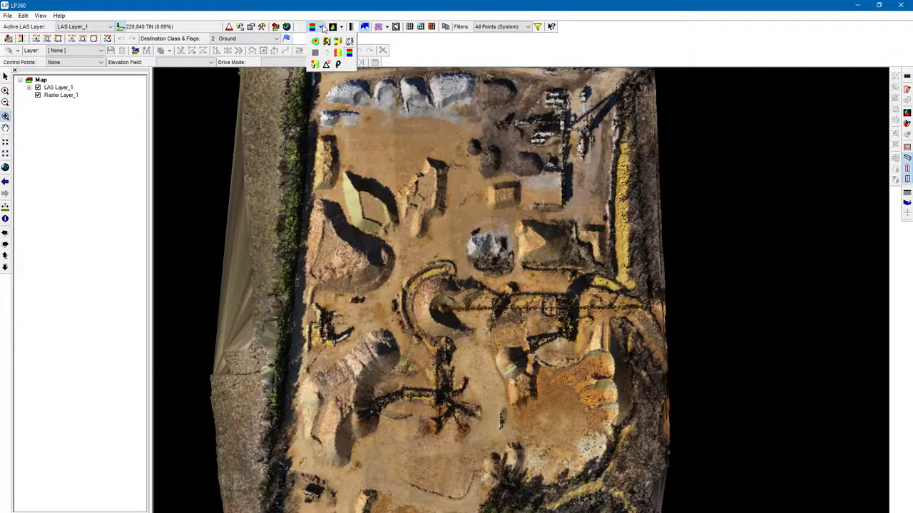
{"action": "left_click", "coordinate": [316, 65]}
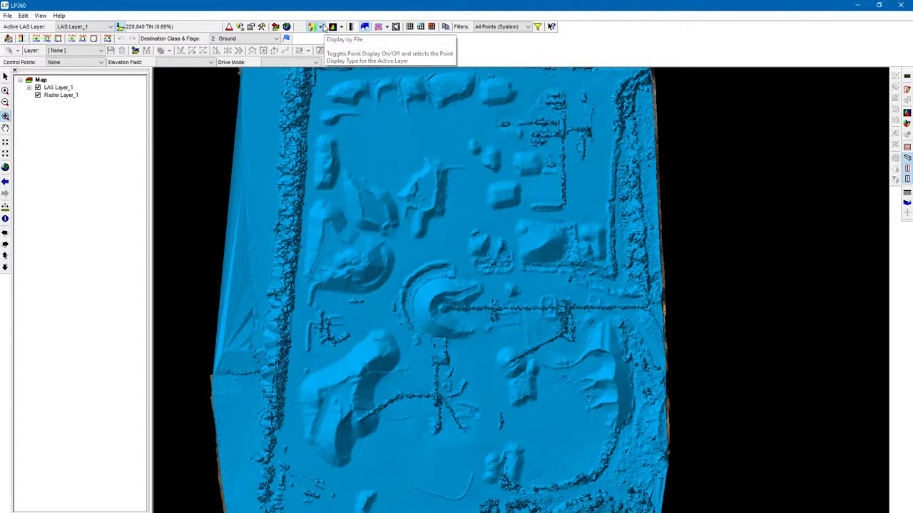
{"action": "left_click", "coordinate": [322, 28]}
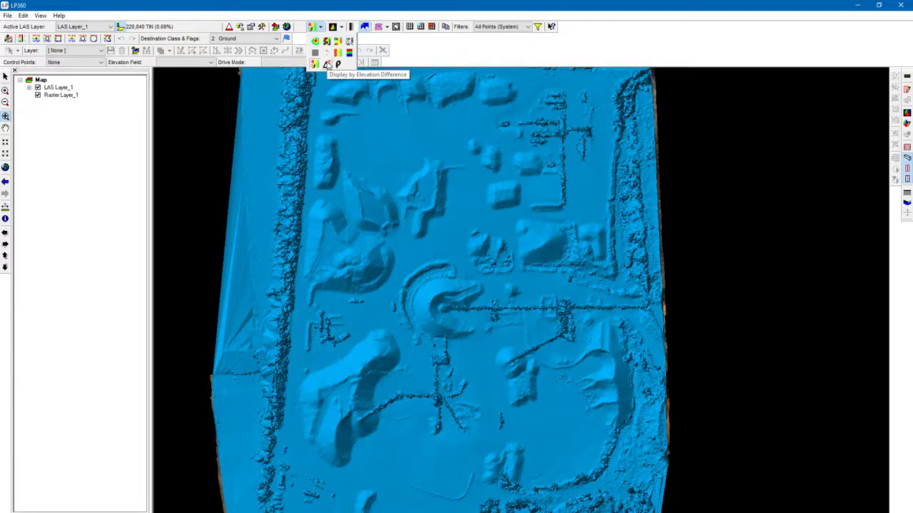
{"action": "left_click", "coordinate": [326, 65]}
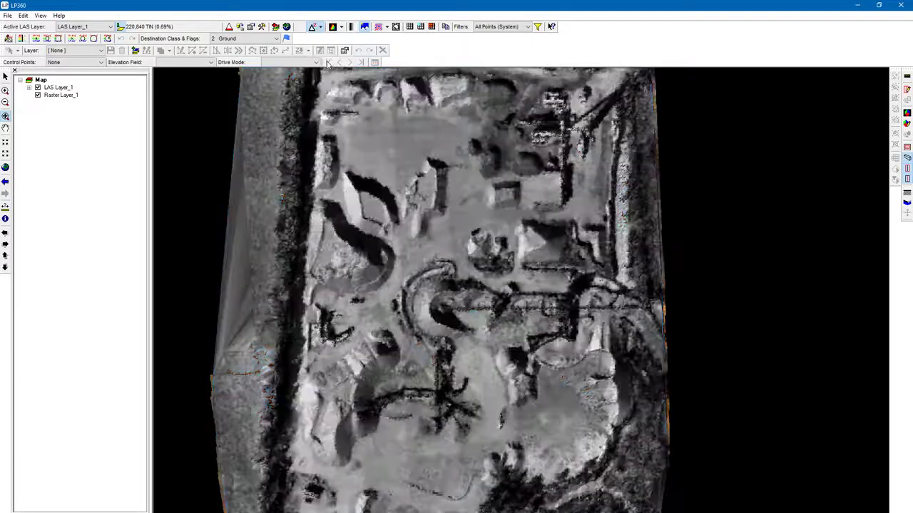
- Display the TIN surface by density (ρ) and examine the site's outer edges, its central stockpiles and the site as a whole
{"action": "left_click", "coordinate": [321, 28]}
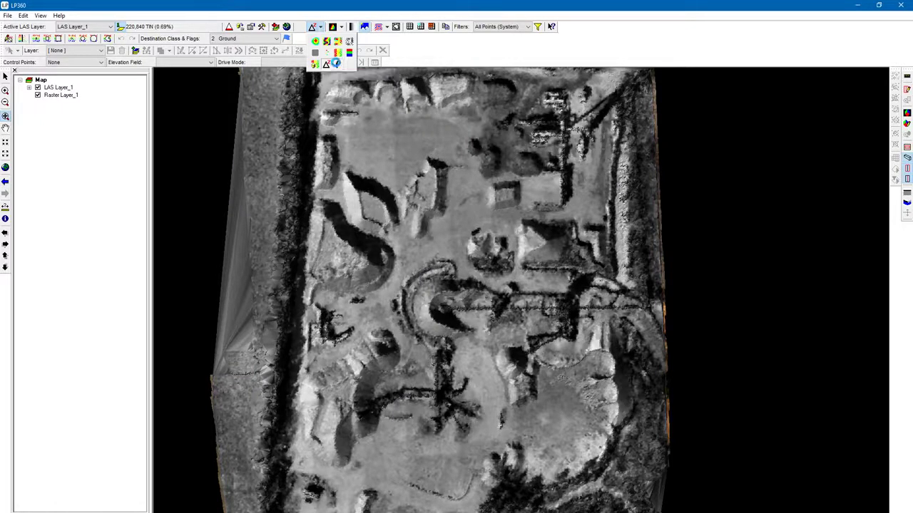
{"action": "left_click", "coordinate": [338, 64]}
{"action": "left_click_drag", "start_coordinate": [449, 191], "coordinate": [531, 354]}
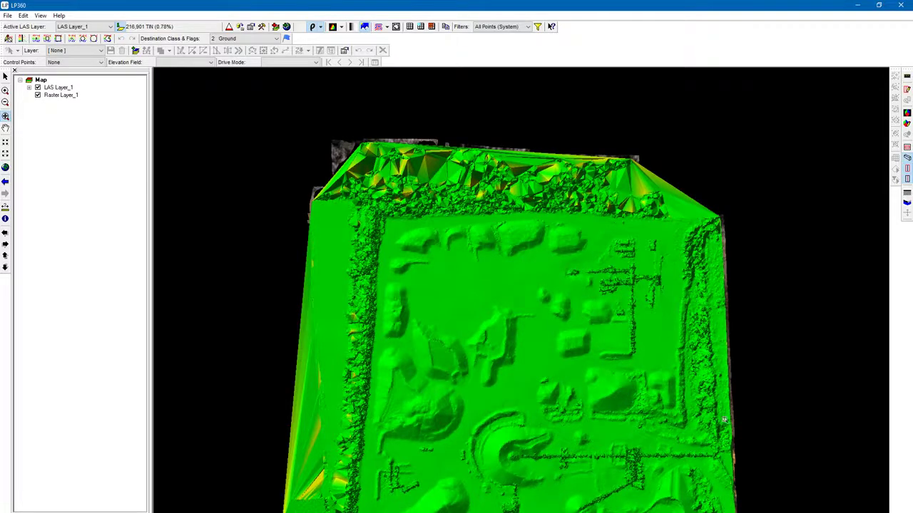
{"action": "left_click_drag", "start_coordinate": [586, 482], "coordinate": [390, 339]}
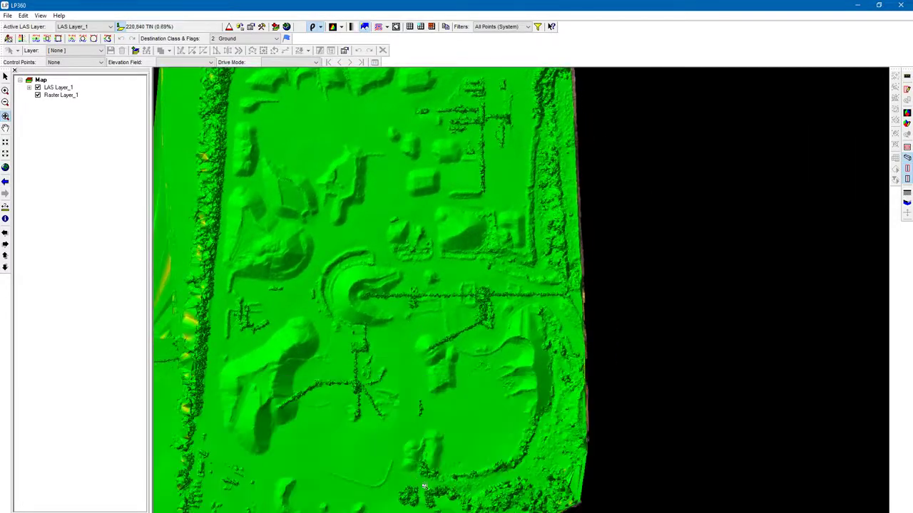
{"action": "left_click_drag", "start_coordinate": [357, 464], "coordinate": [461, 412]}
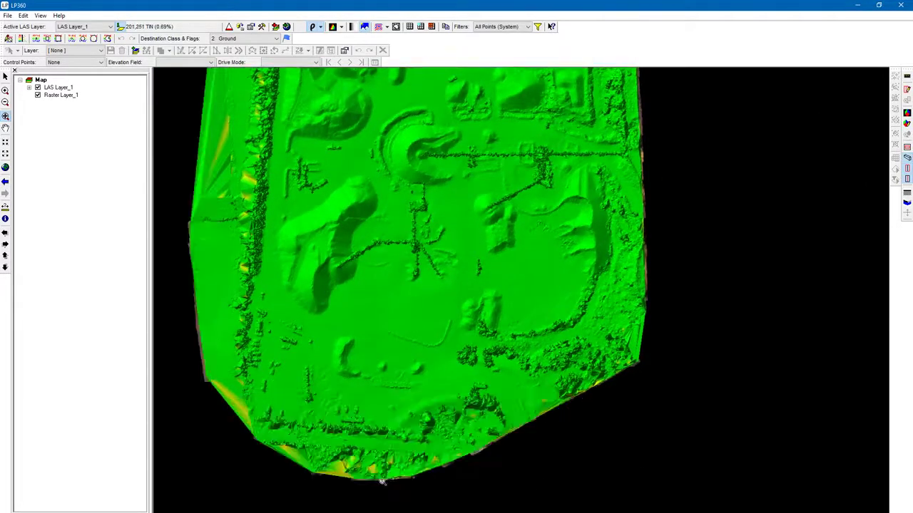
{"action": "left_click_drag", "start_coordinate": [336, 149], "coordinate": [444, 360]}
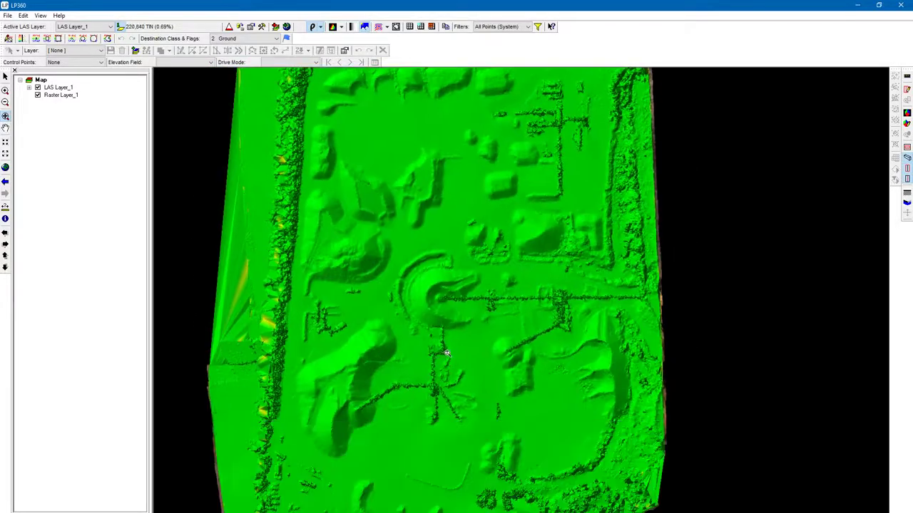
{"action": "left_click_drag", "start_coordinate": [499, 202], "coordinate": [437, 357]}
{"action": "scroll", "coordinate": [344, 381], "scroll_direction": "up", "scroll_amount": 3}
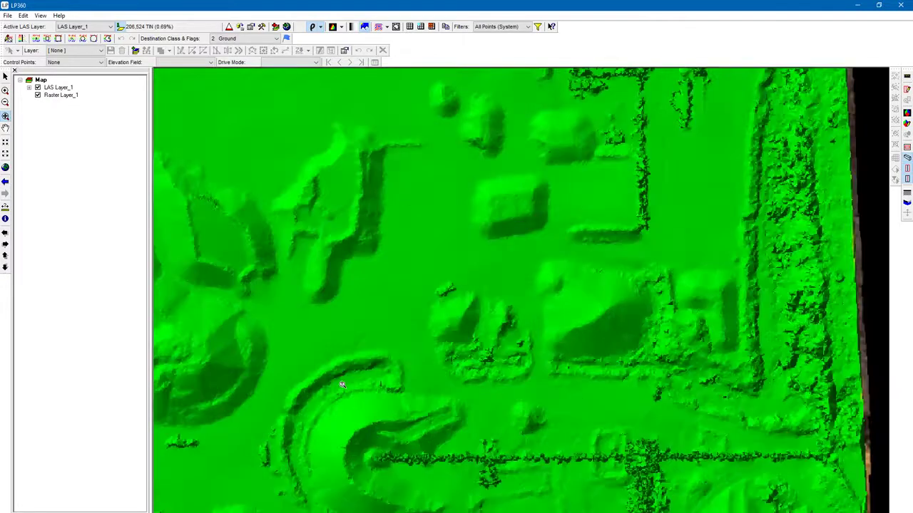
{"action": "scroll", "coordinate": [322, 379], "scroll_direction": "down", "scroll_amount": 5}
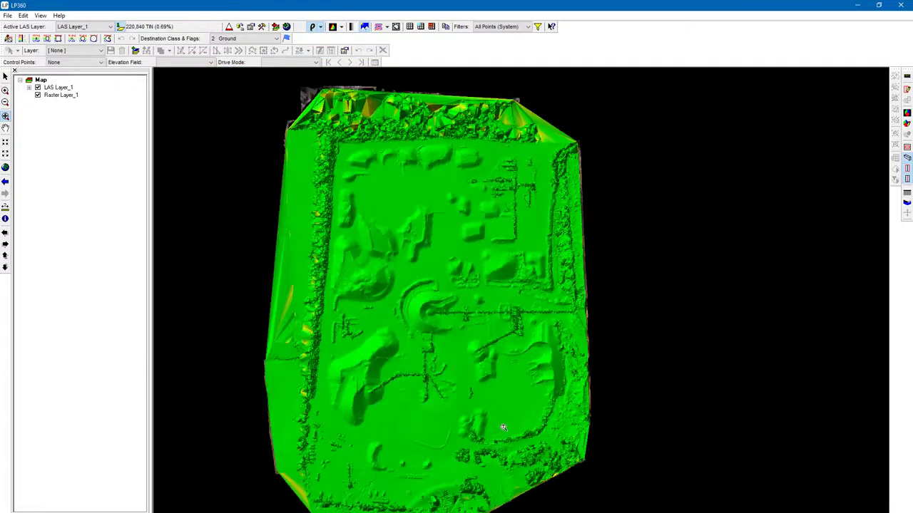
- Colour the TIN surface by elevation gradient and open the Live View classification settings beside the stockpiles
{"action": "left_click", "coordinate": [319, 26]}
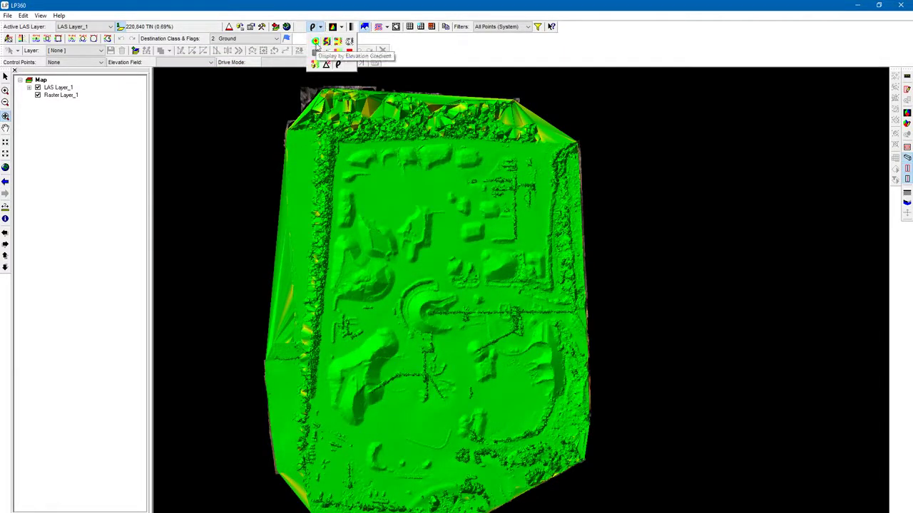
{"action": "left_click", "coordinate": [316, 42]}
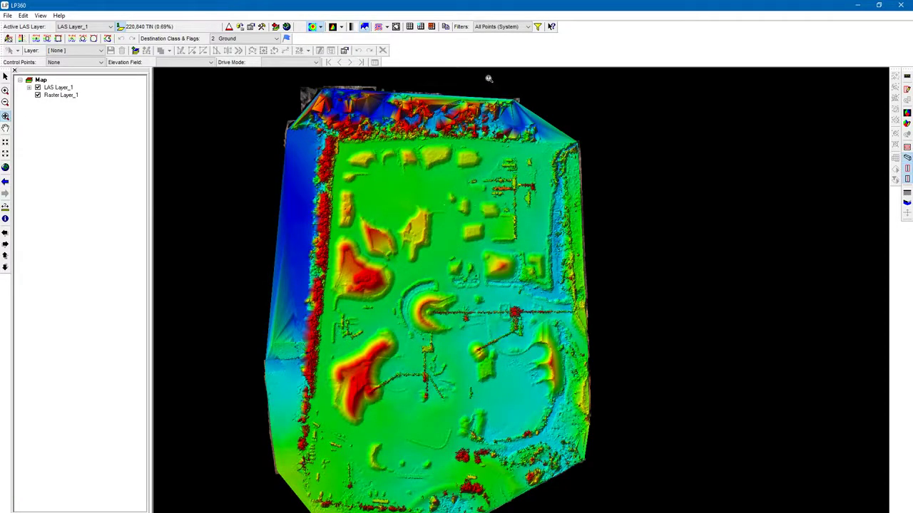
{"action": "left_click", "coordinate": [540, 27]}
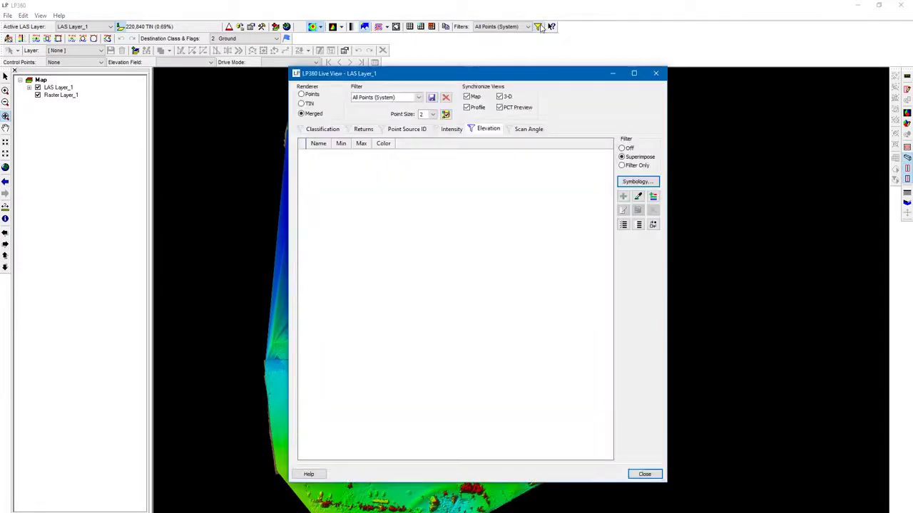
{"action": "left_click", "coordinate": [321, 129]}
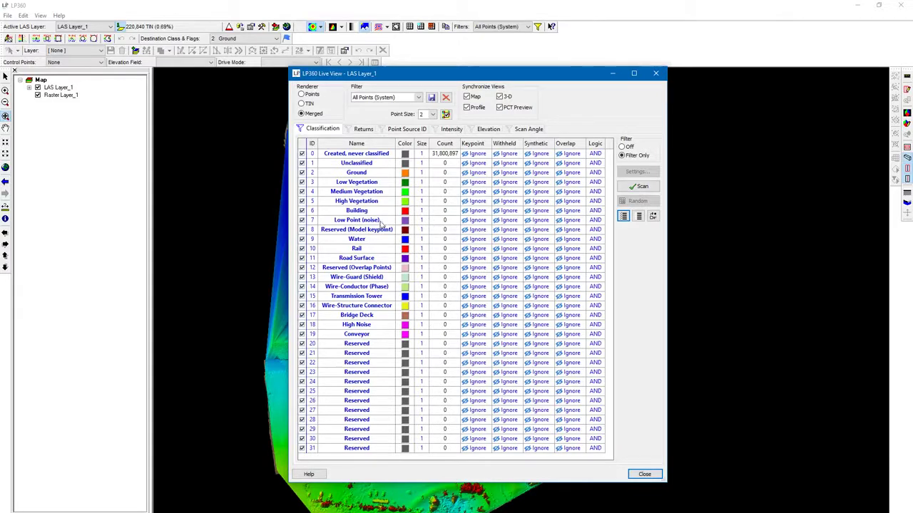
{"action": "left_click_drag", "start_coordinate": [481, 75], "coordinate": [699, 95]}
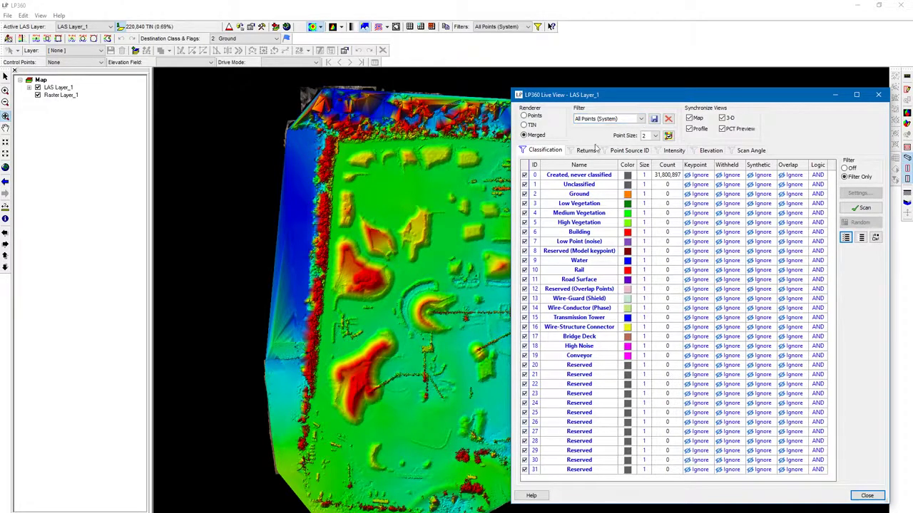
- Restrict the display to class 0 (Created, never classified) and store the selection as a new filter named Unclassified
{"action": "left_click", "coordinate": [862, 238]}
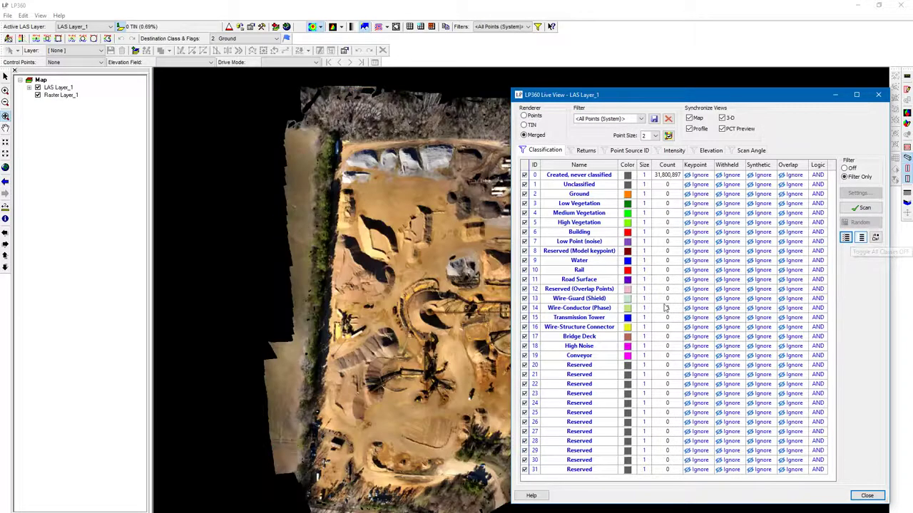
{"action": "left_click", "coordinate": [524, 175]}
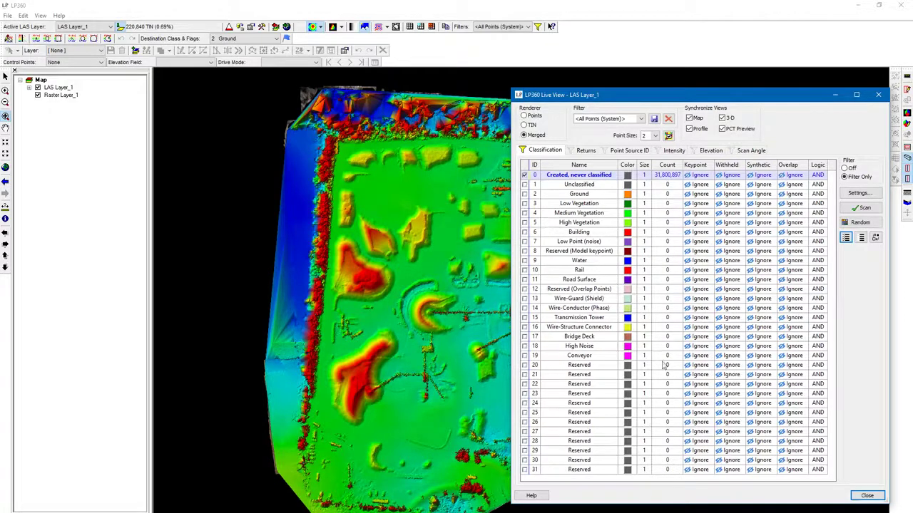
{"action": "left_click", "coordinate": [654, 119]}
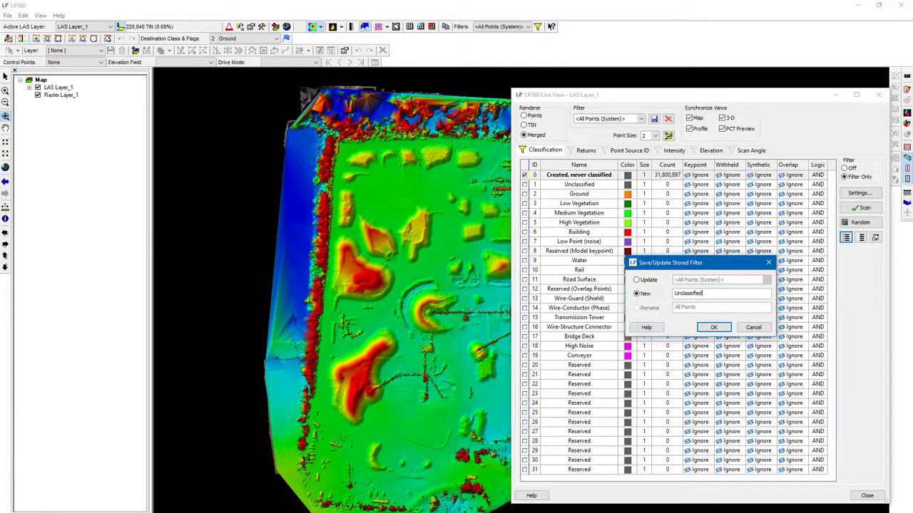
{"action": "key", "text": "Return"}
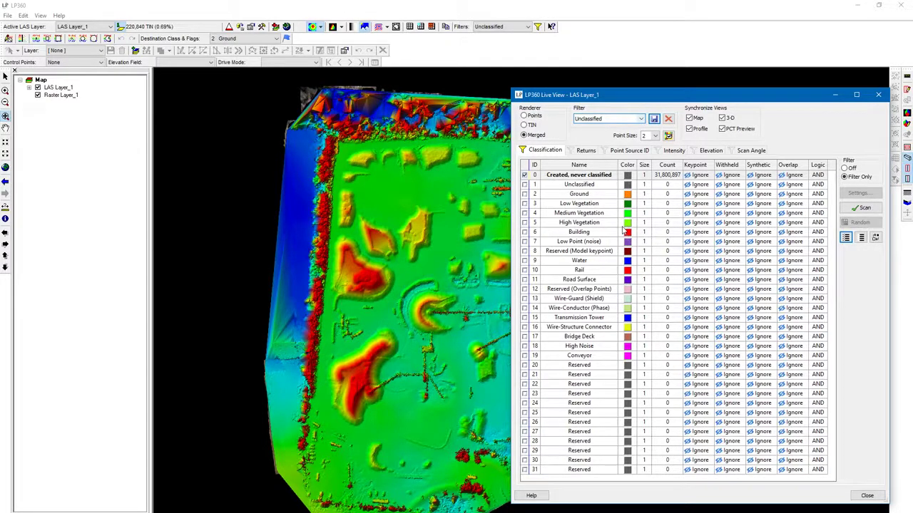
- Apply the stored Ground (System) filter to check the surface with only ground points enabled
{"action": "left_click", "coordinate": [642, 119]}
{"action": "left_click", "coordinate": [644, 121]}
{"action": "left_click", "coordinate": [642, 120]}
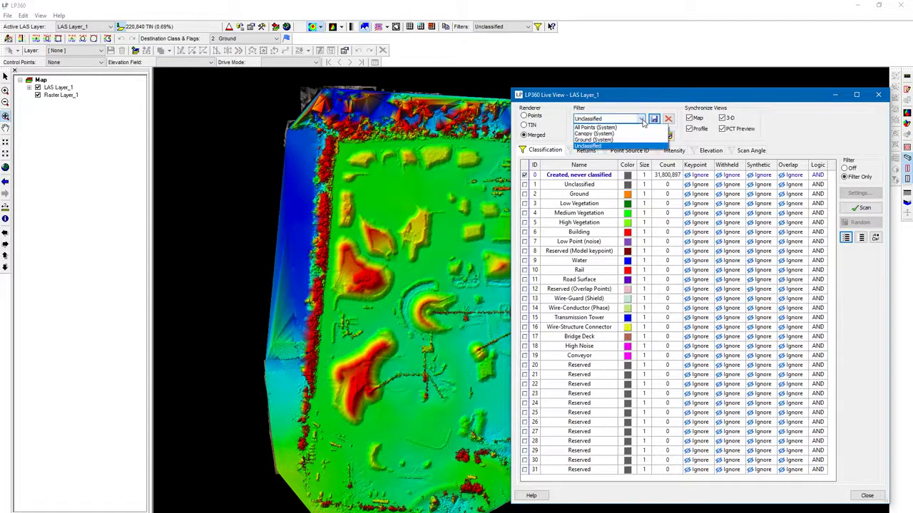
{"action": "left_click", "coordinate": [640, 140]}
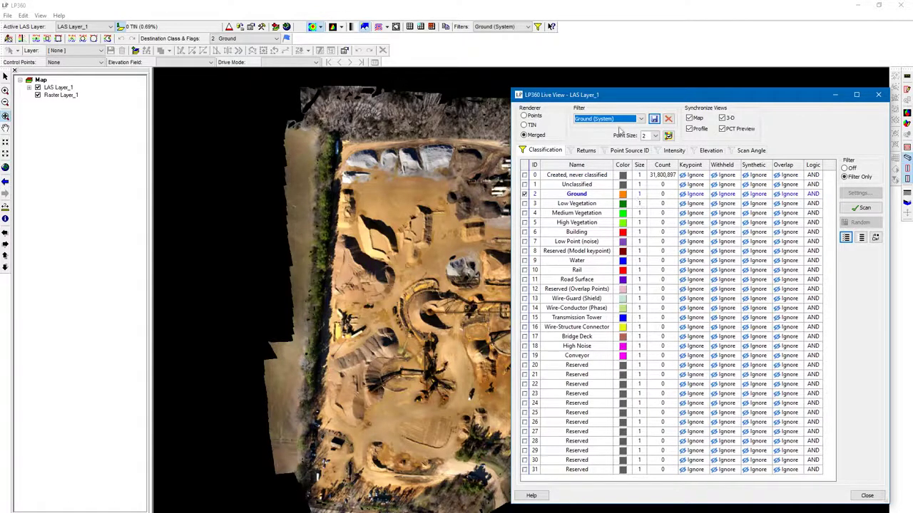
- Restore the All Points (System) filter and close the Live View settings
{"action": "left_click", "coordinate": [640, 120]}
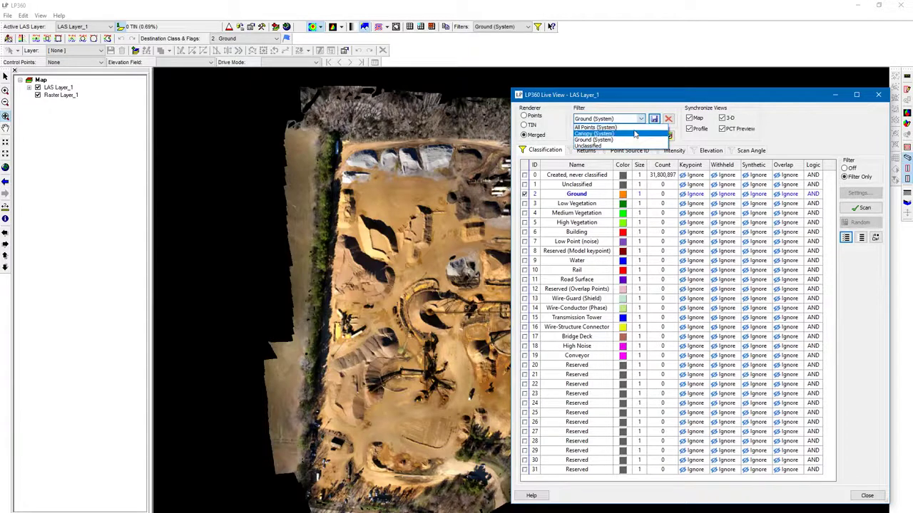
{"action": "left_click", "coordinate": [627, 127]}
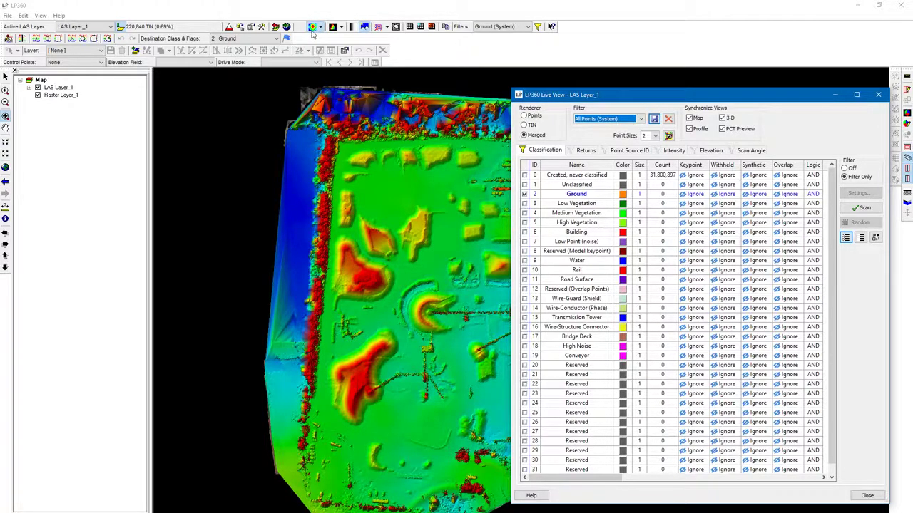
{"action": "left_click", "coordinate": [312, 27]}
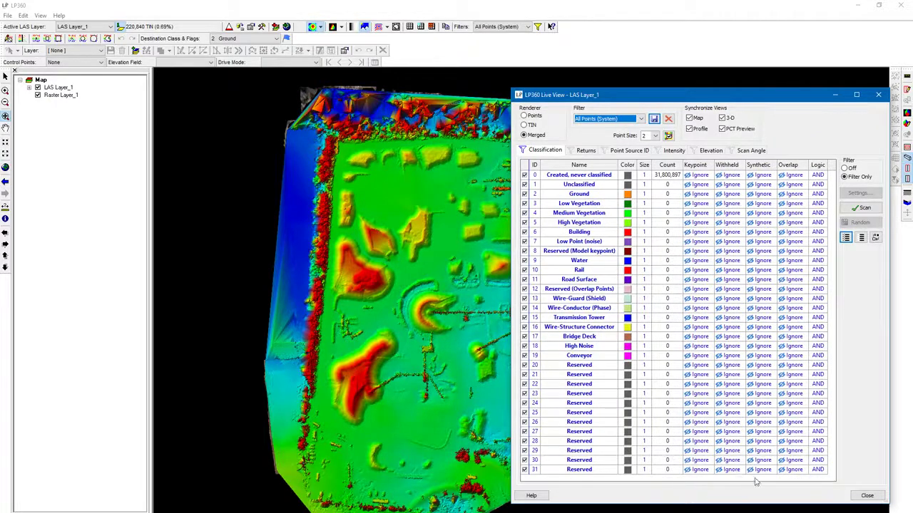
{"action": "left_click", "coordinate": [868, 497]}
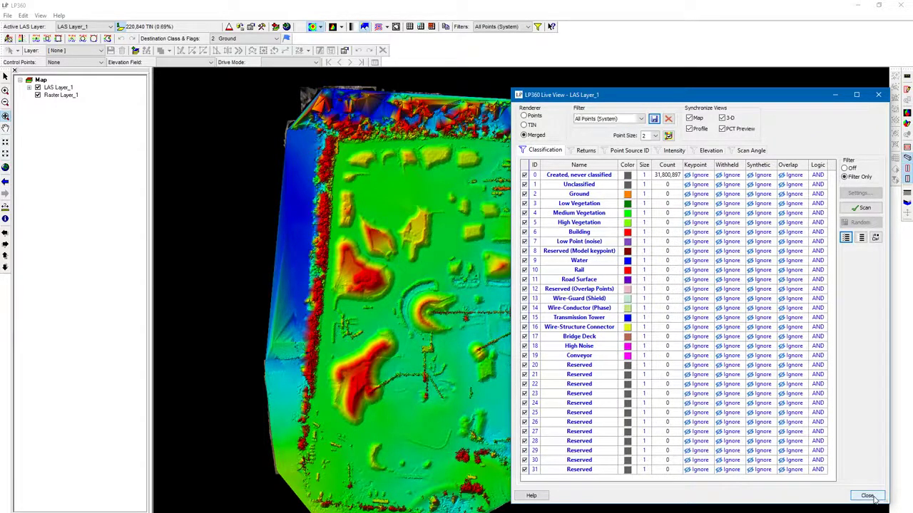